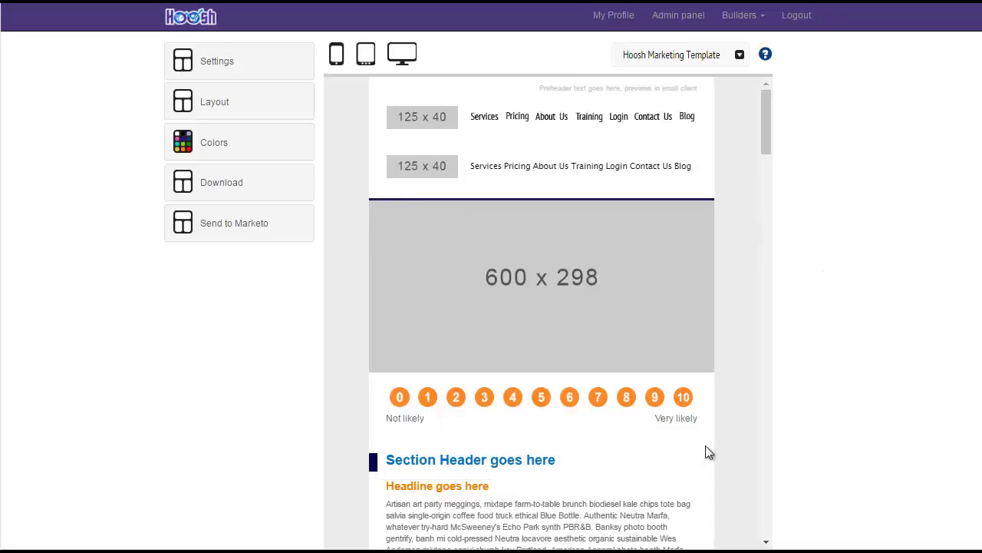
- Preview the email at mobile and tablet widths, then return to the desktop view
left_click(339, 57)
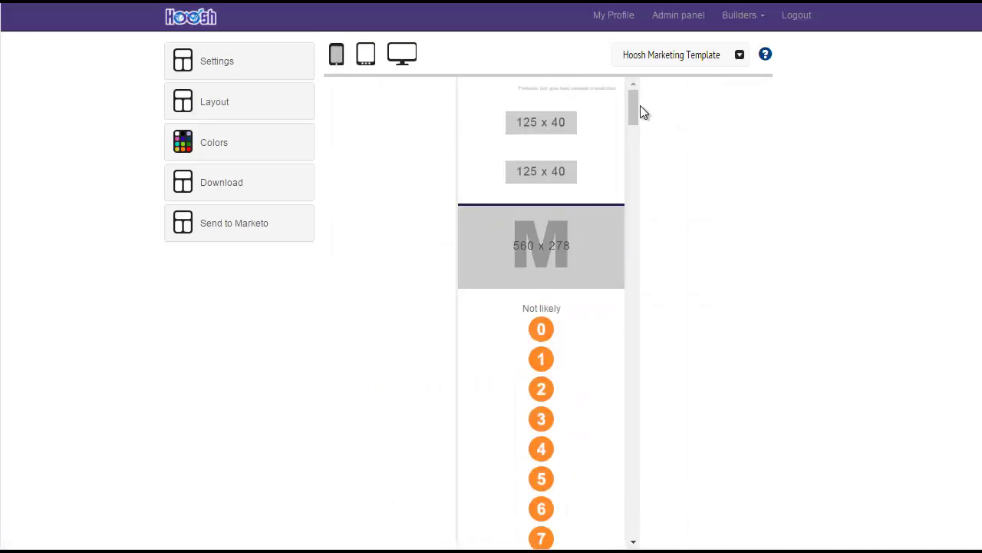
left_click_drag(636, 139, 636, 213)
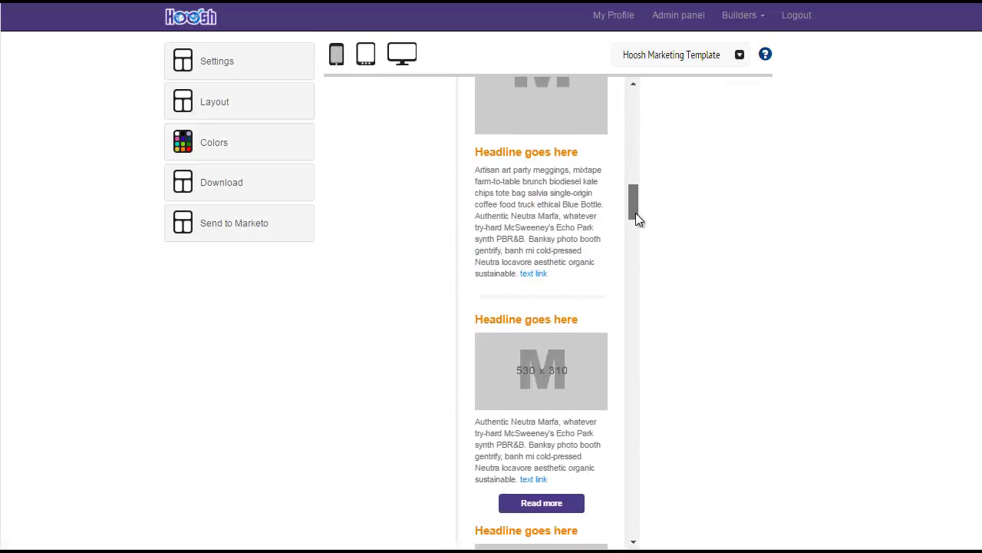
left_click(367, 61)
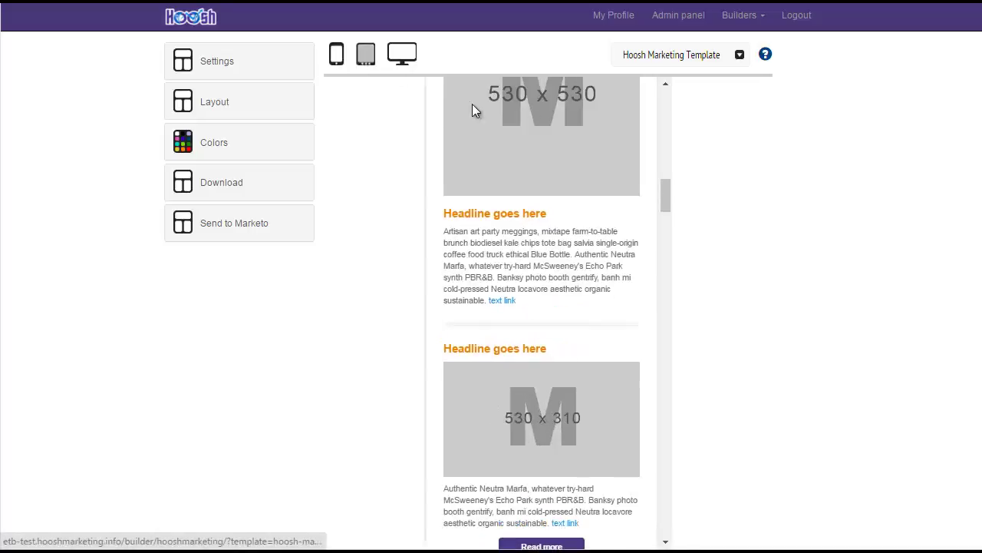
left_click_drag(682, 191, 676, 263)
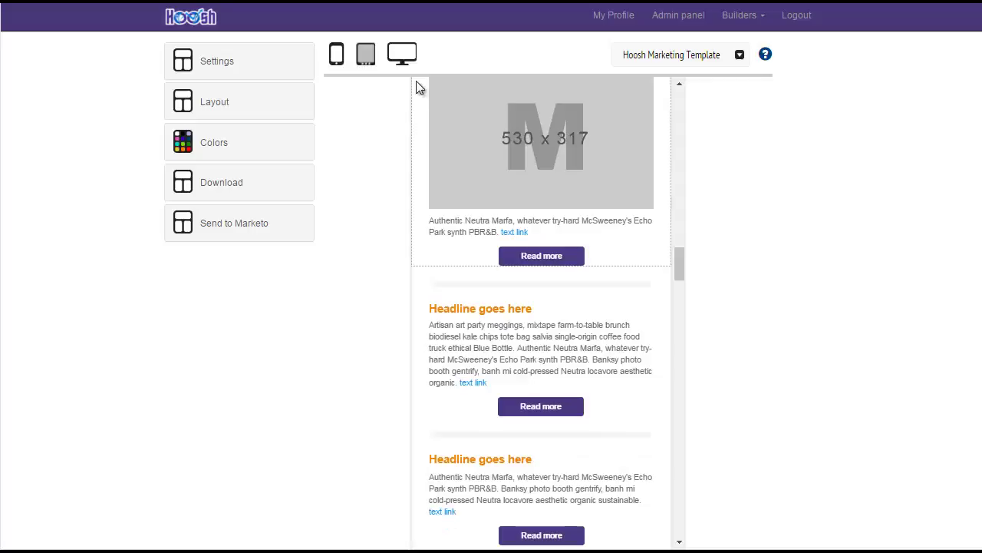
left_click(402, 56)
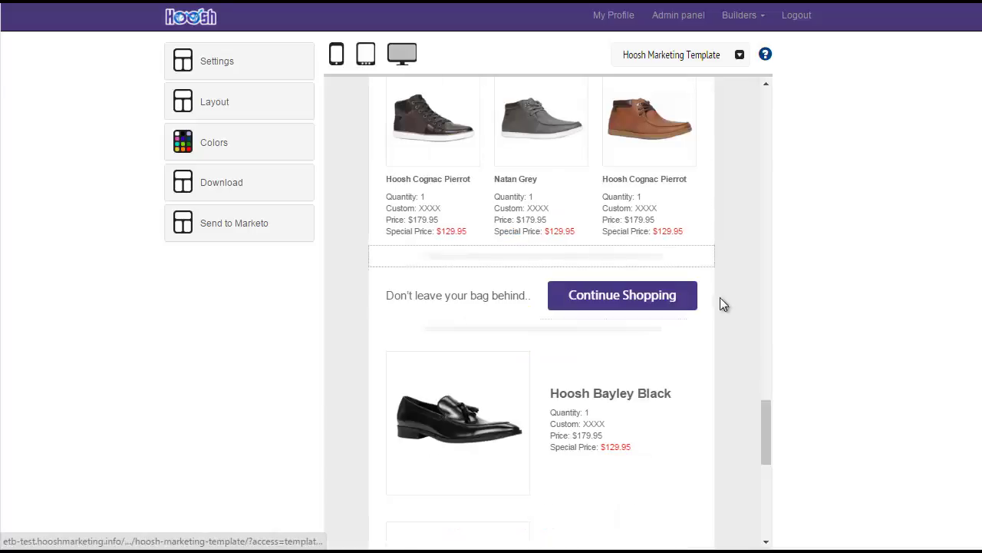
- Show the Layout blocks and clear every block from the email
left_click(213, 101)
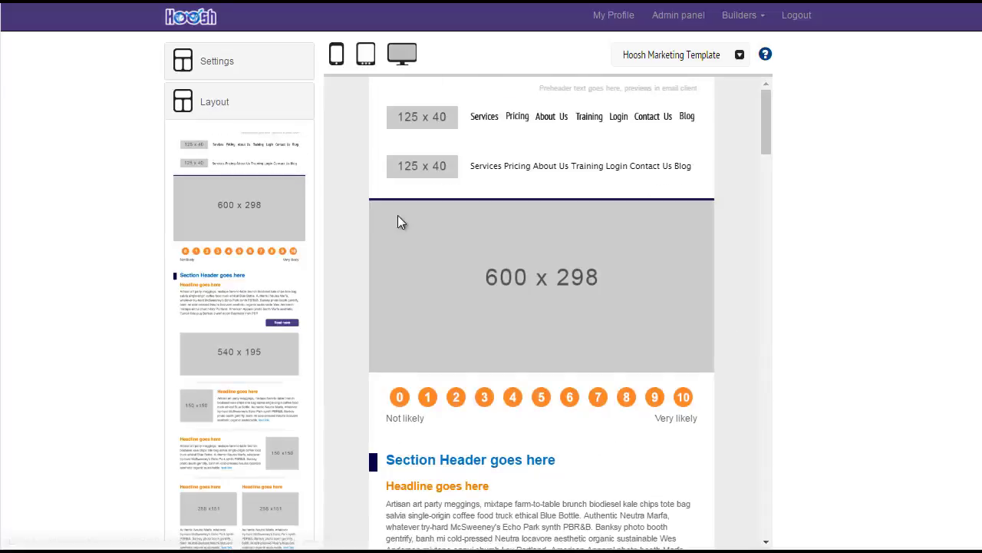
scroll(252, 318, "down", 3)
scroll(252, 318, "down", 5)
scroll(252, 318, "down", 5)
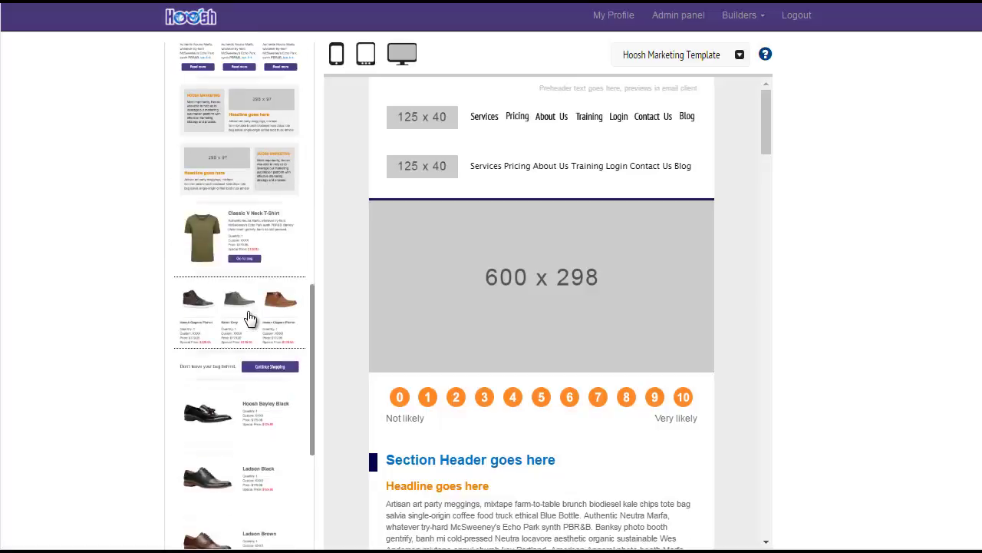
scroll(251, 335, "down", 5)
left_click(252, 469)
scroll(247, 316, "up", 5)
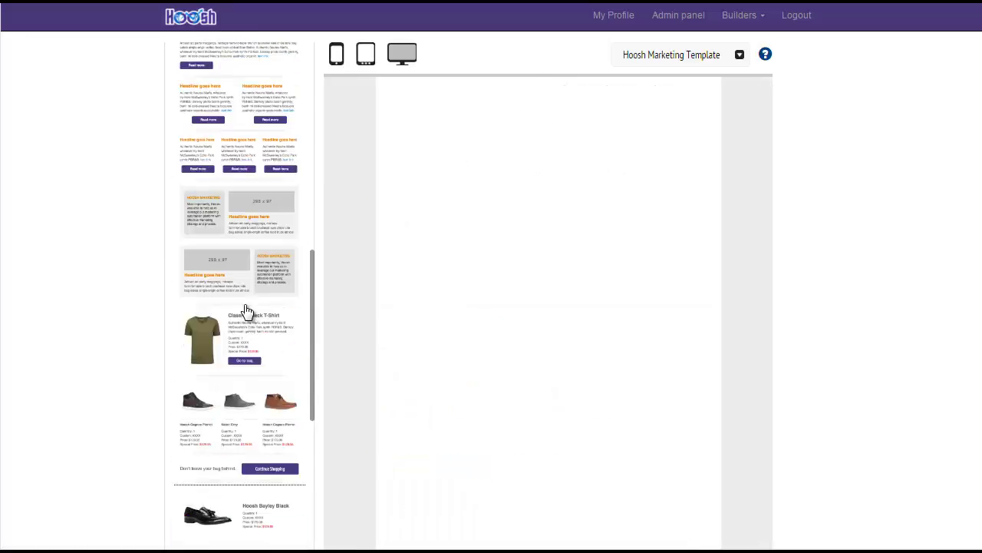
scroll(244, 304, "up", 5)
scroll(244, 304, "up", 5)
- Add the 600x298 banner, navigation header, preheader, section header and two headline blocks
mouse_move(235, 205)
left_mouse_down()
mouse_move(474, 184)
mouse_move(471, 176)
left_mouse_up()
left_click_drag(245, 148, 452, 81)
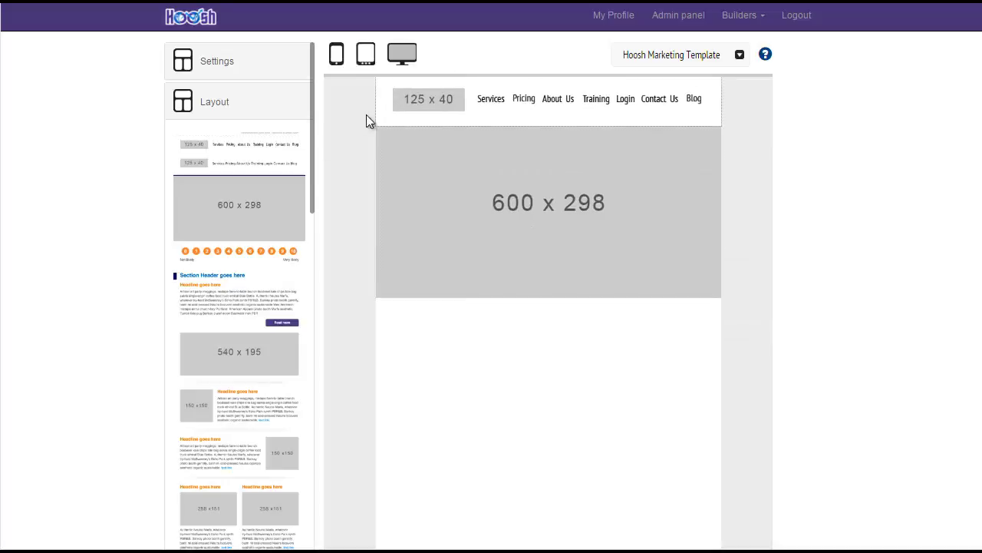
left_click_drag(269, 135, 438, 80)
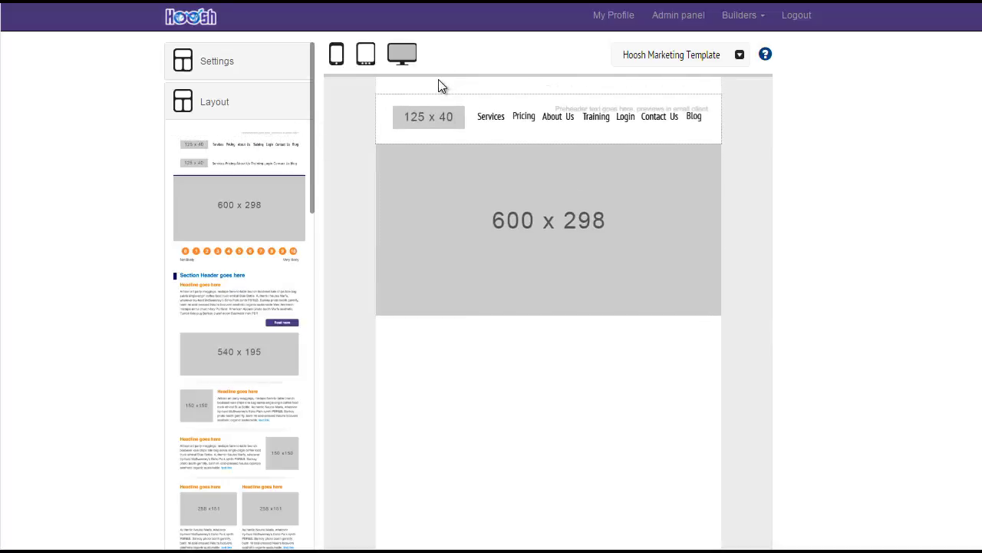
left_click_drag(208, 278, 430, 331)
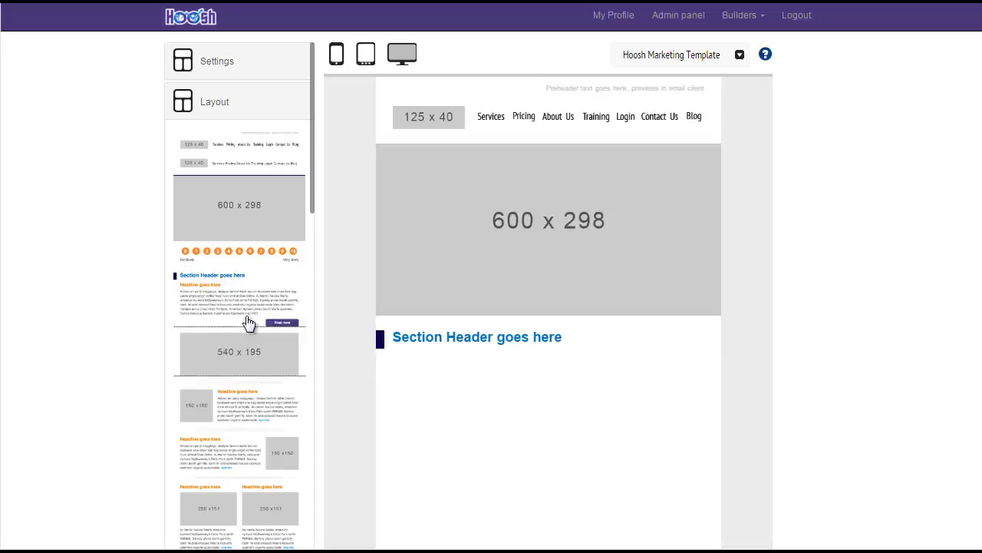
left_click_drag(221, 307, 402, 376)
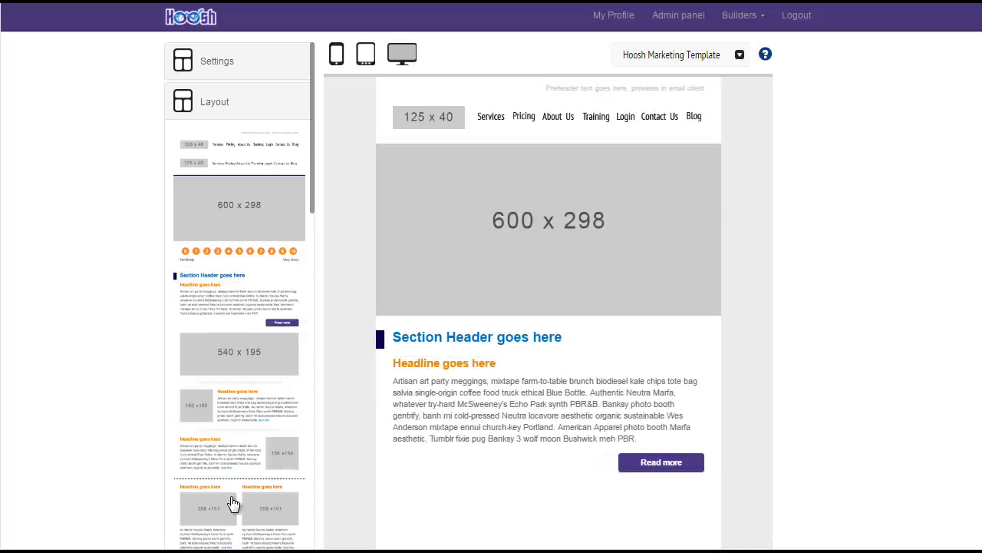
left_click_drag(234, 458, 517, 483)
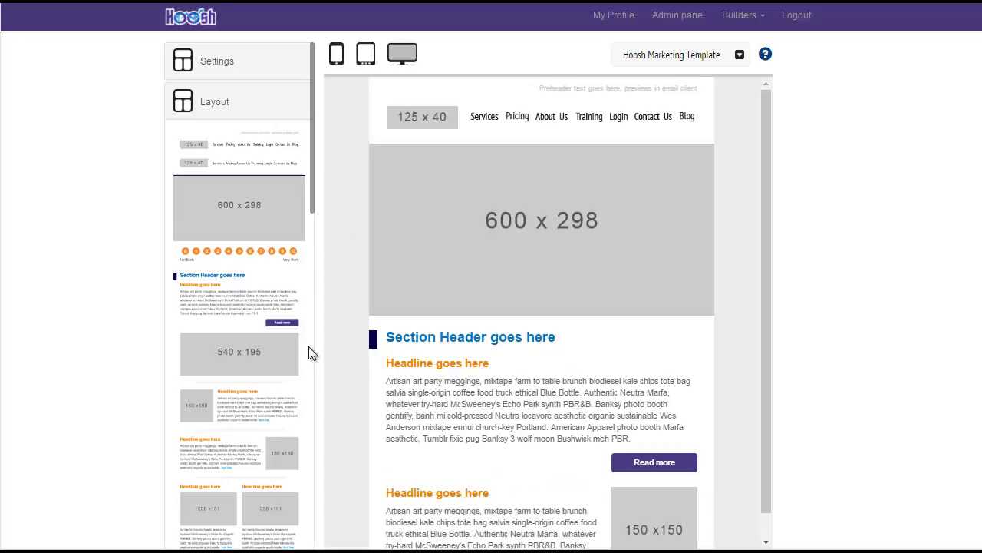
scroll(307, 428, "down", 10)
scroll(307, 429, "down", 3)
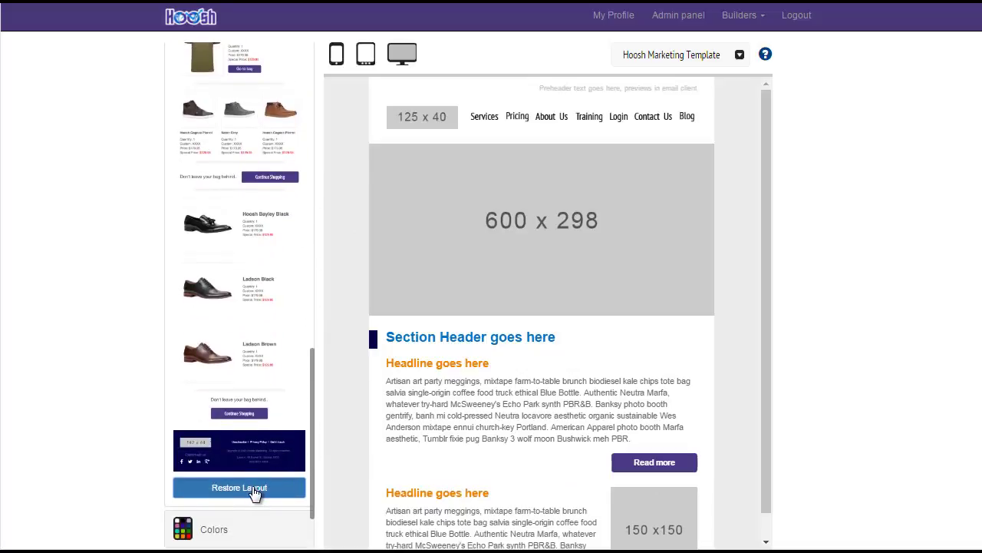
- Restore the original layout and set the body text colour to near-black
left_click(238, 488)
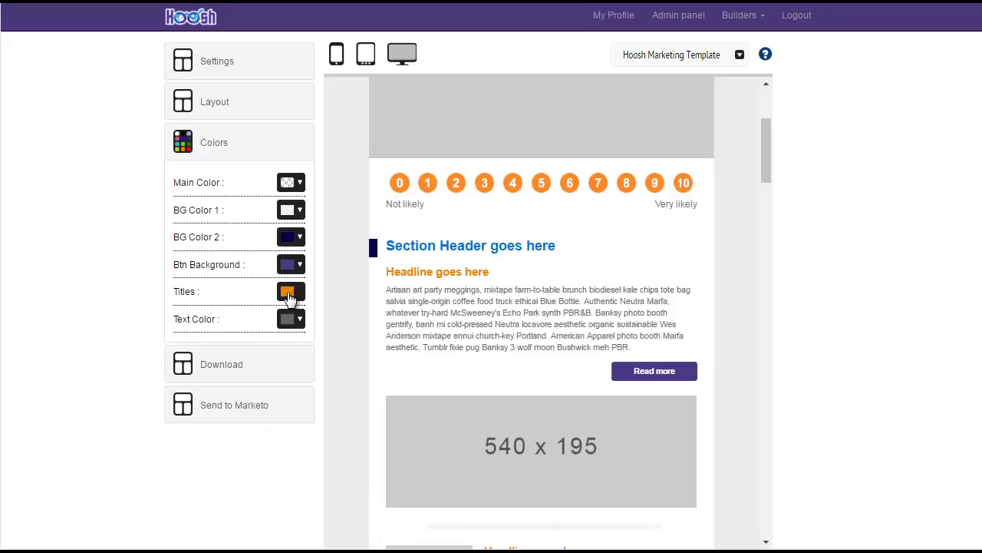
left_click(293, 320)
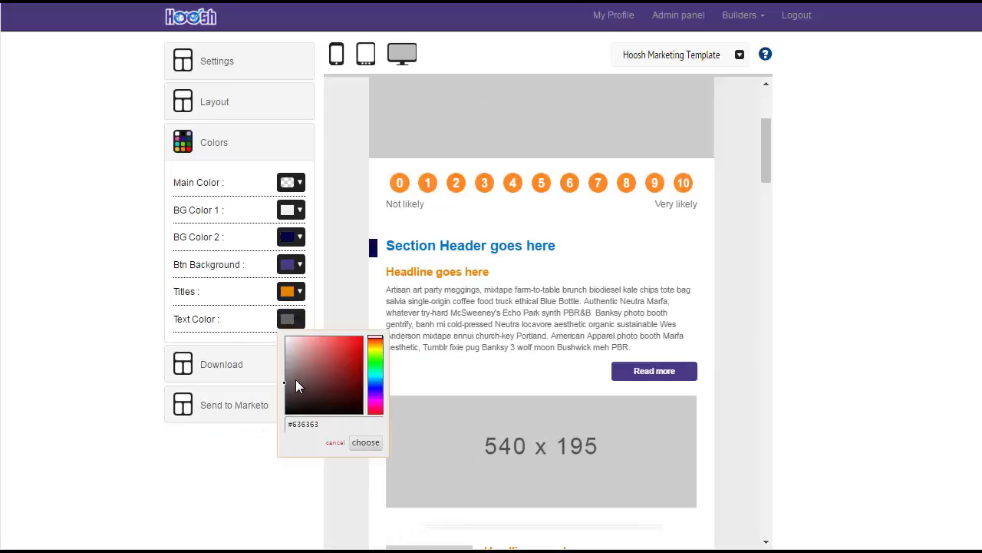
mouse_move(287, 383)
left_mouse_down()
mouse_move(338, 375)
mouse_move(340, 352)
mouse_move(357, 355)
mouse_move(346, 399)
mouse_move(289, 407)
left_mouse_up()
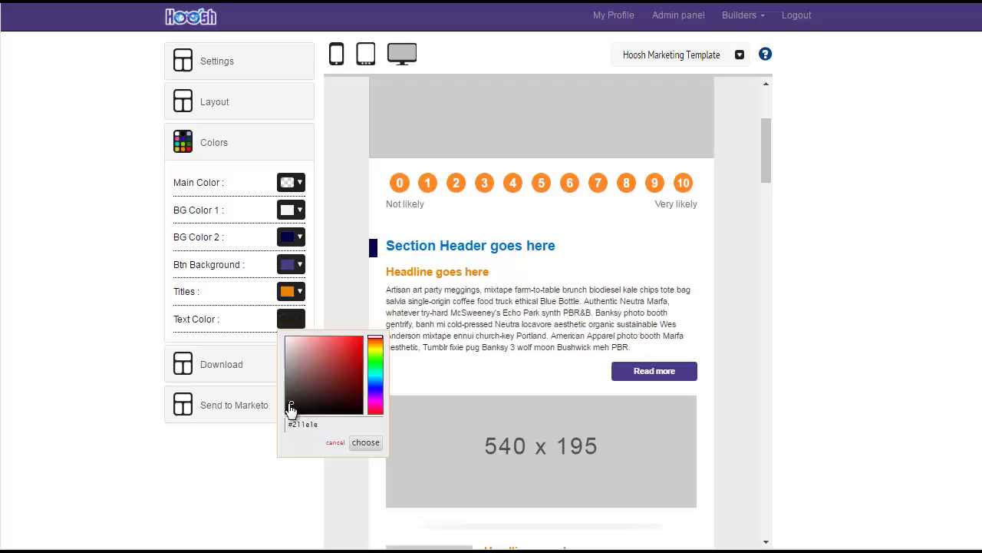
left_click(360, 444)
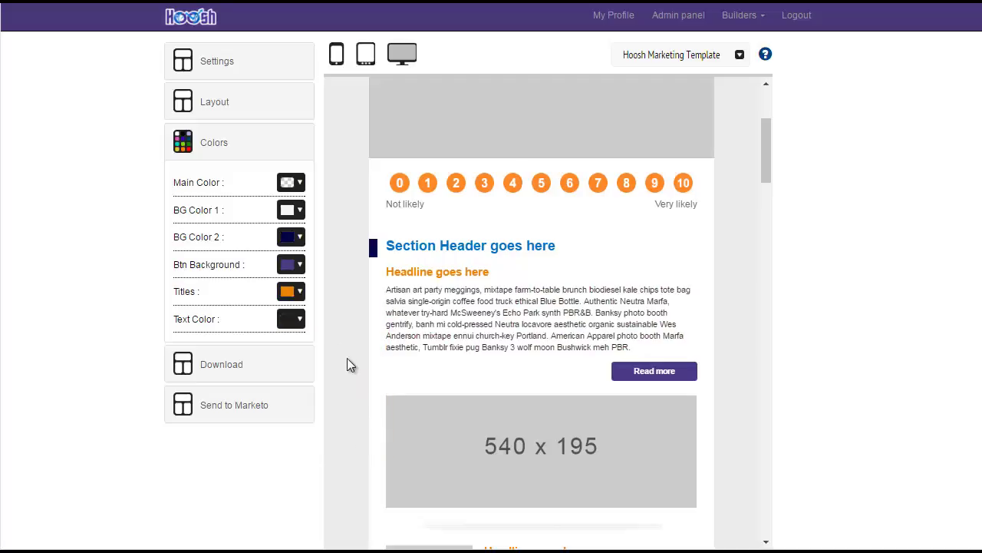
- Shift the Read more button background to a slightly different purple
left_click(299, 264)
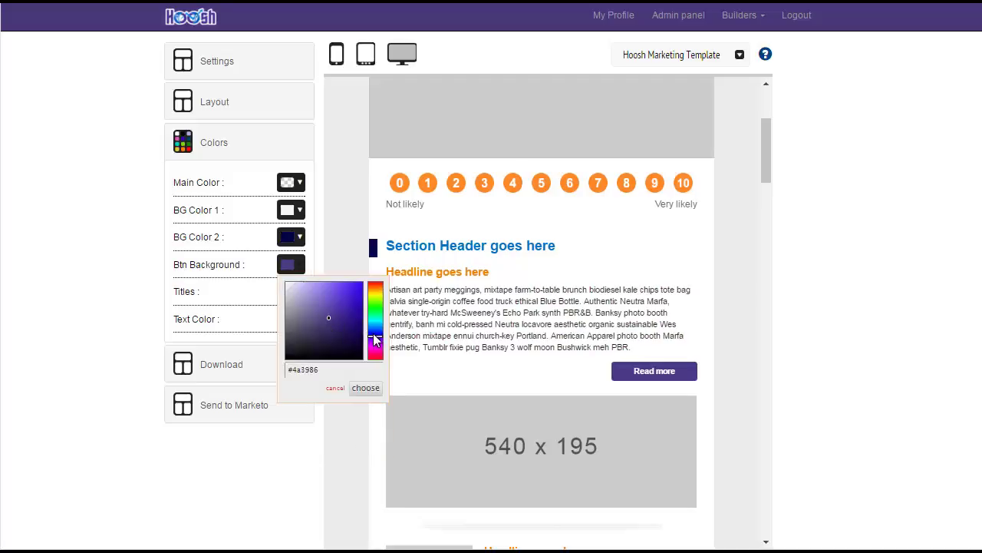
left_click_drag(378, 343, 377, 338)
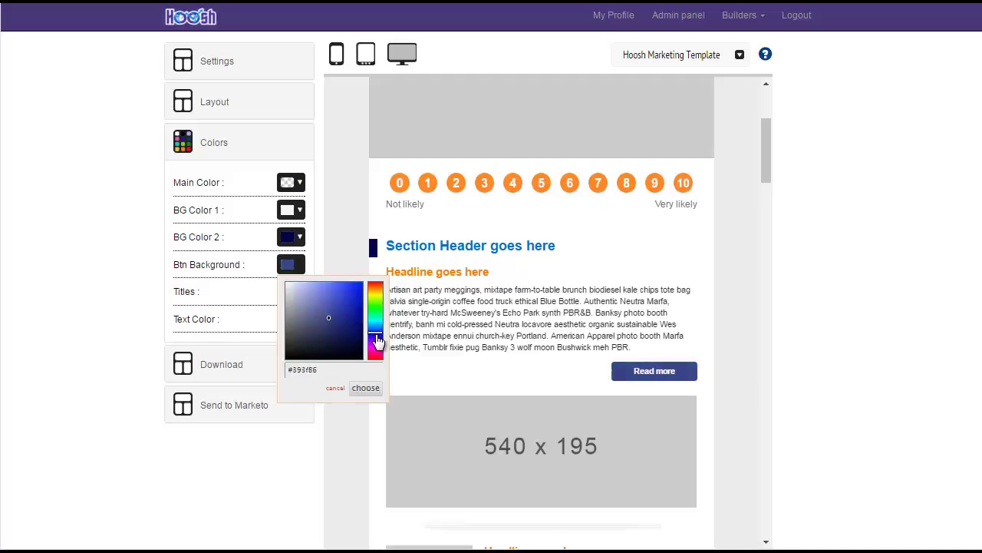
left_click(367, 388)
- Duplicate the 150x150 headline block and clone the two-column 258x151 section
scroll(537, 307, "down", 6)
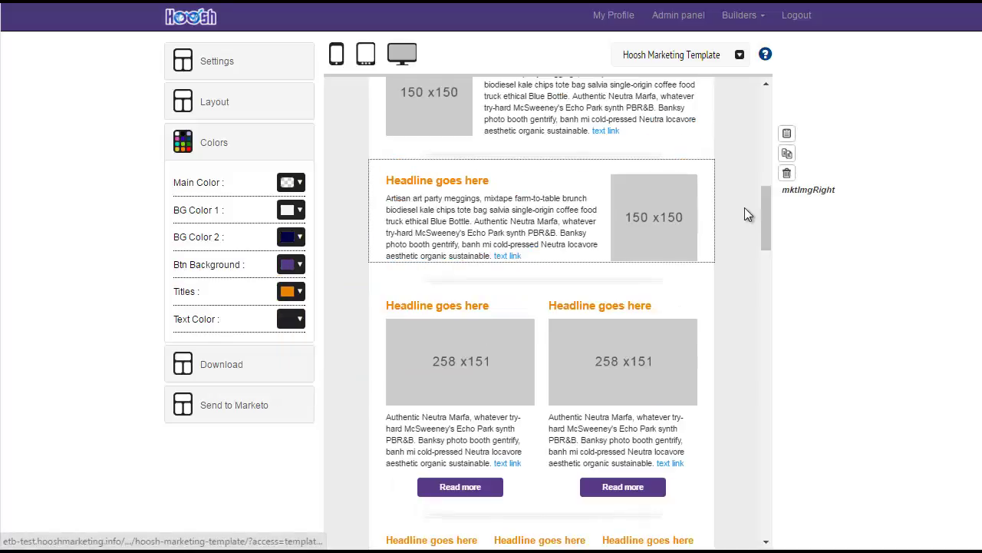
left_click(786, 153)
scroll(766, 230, "down", 1)
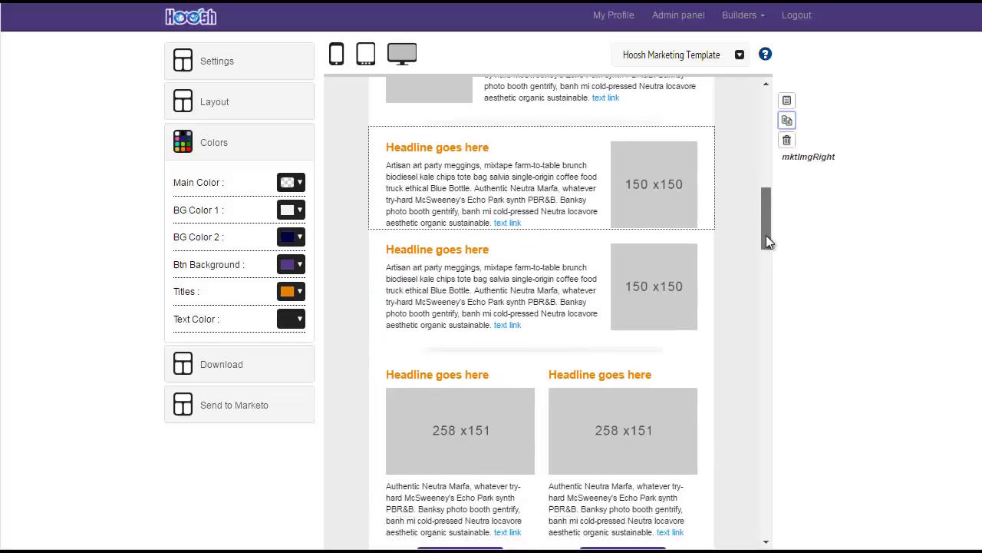
scroll(767, 240, "down", 3)
left_click(787, 92)
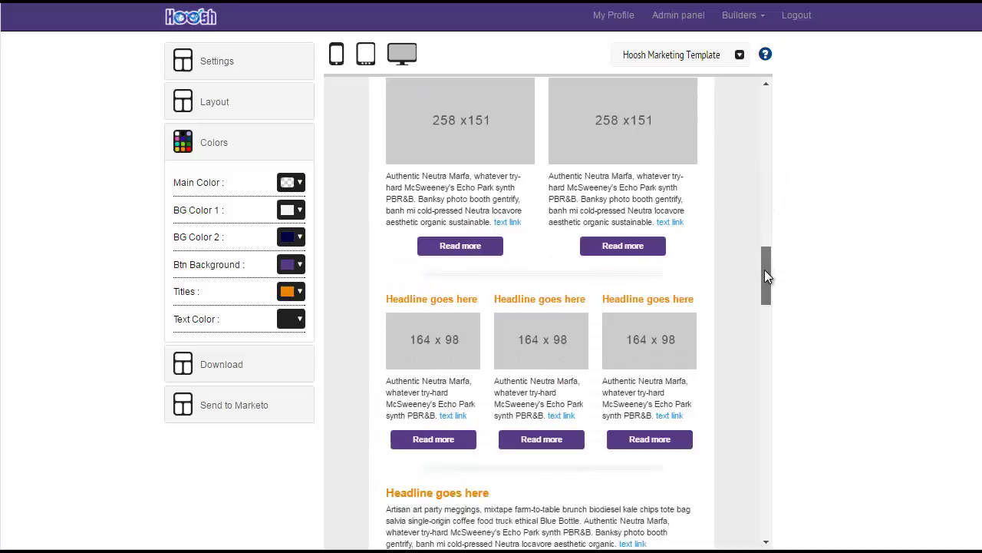
left_click_drag(764, 245, 765, 290)
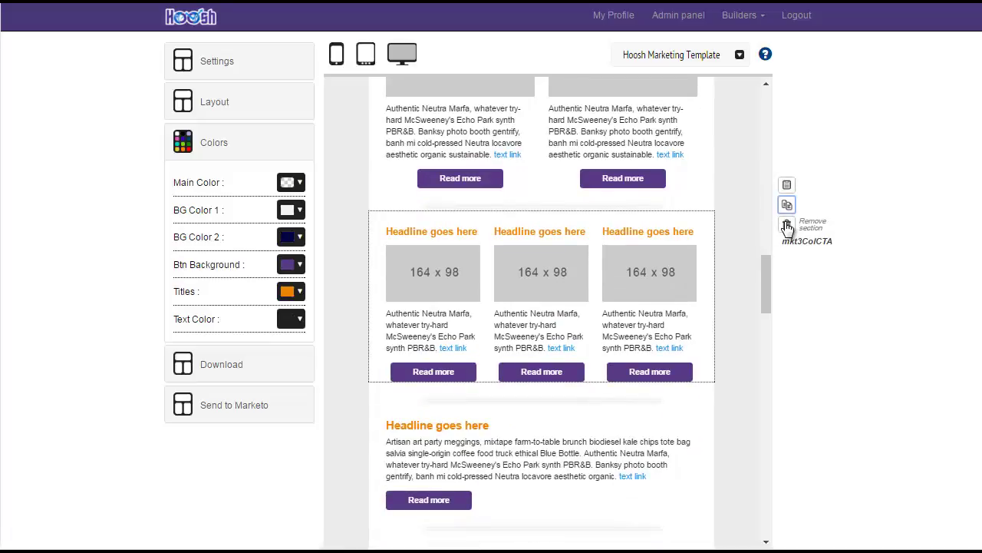
- Delete the three-column 164x98 section, then delete and undo the headline section
left_click(786, 224)
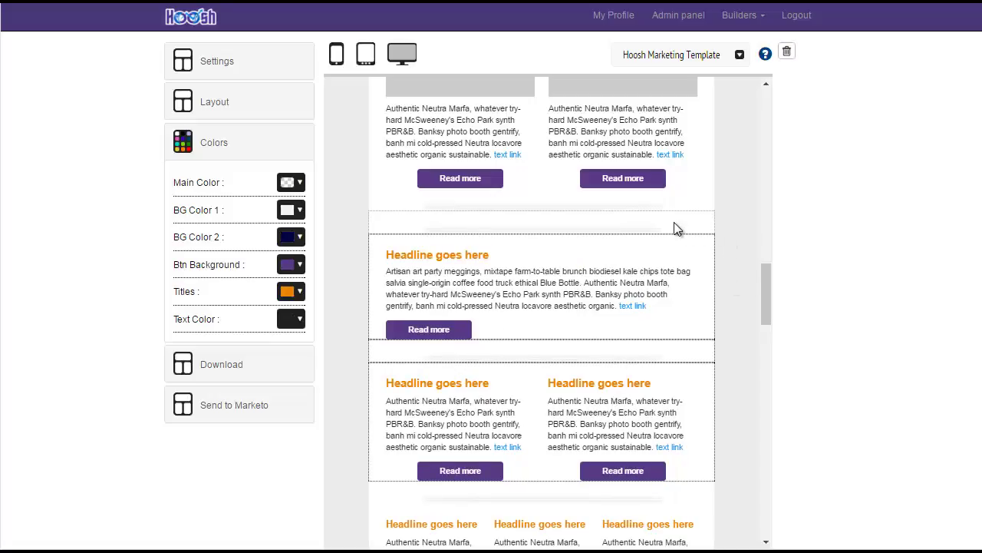
left_click(787, 54)
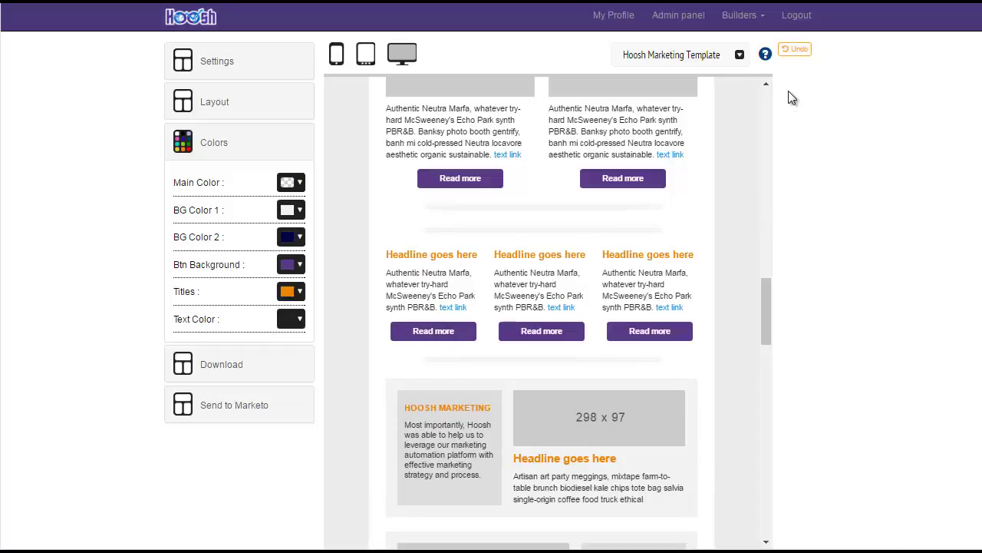
left_click(794, 55)
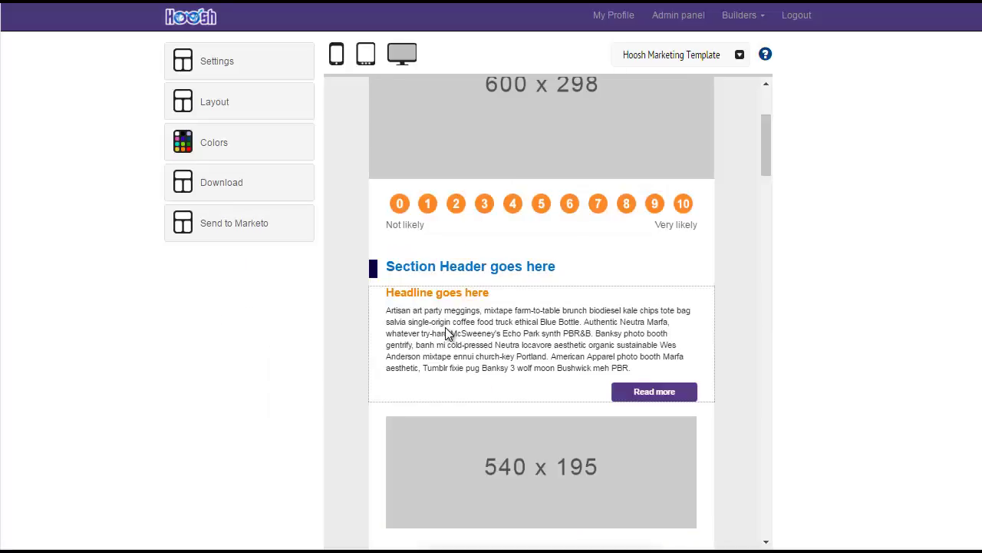
- Replace the first article's text with the placeholder 'Te'
left_click(445, 327)
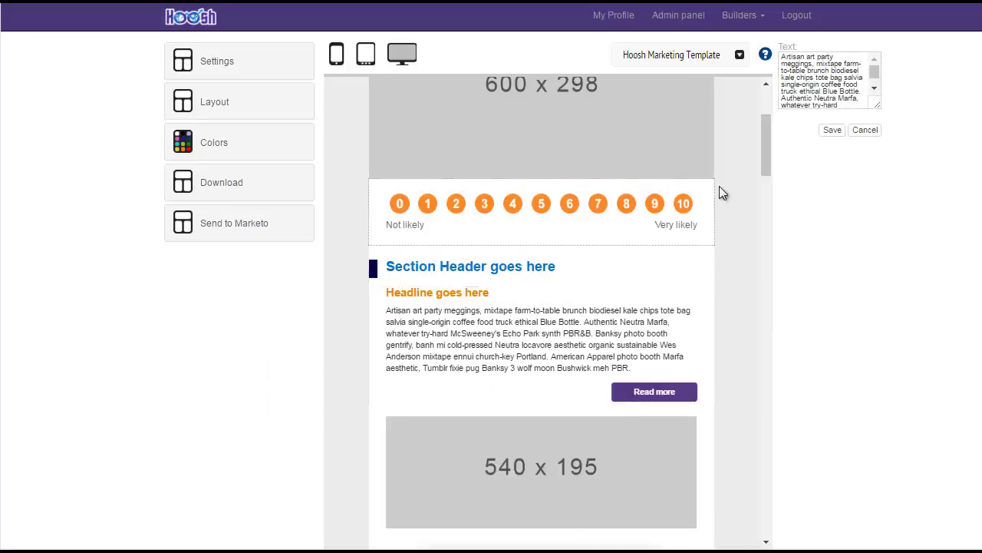
left_click(835, 80)
key("ctrl+a")
type("Te")
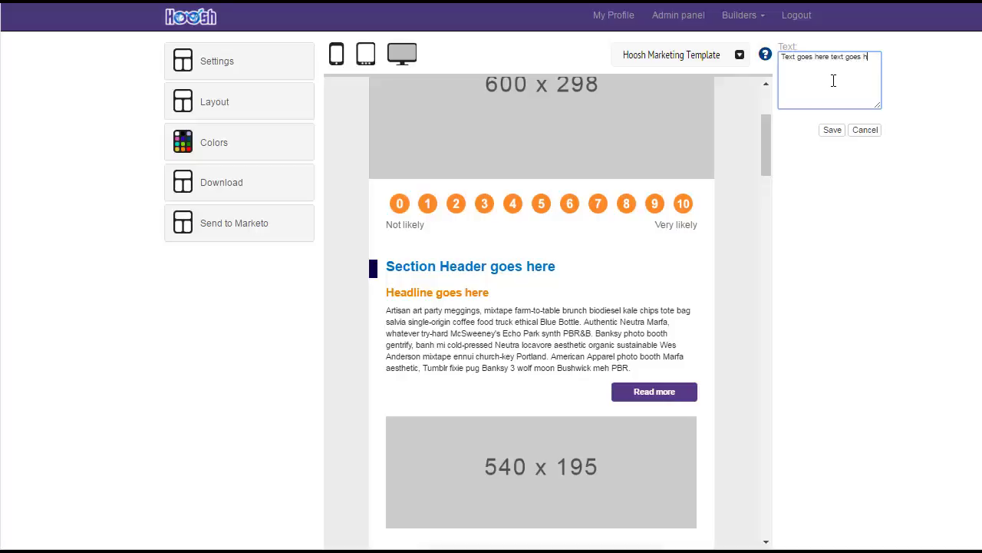
left_click(832, 130)
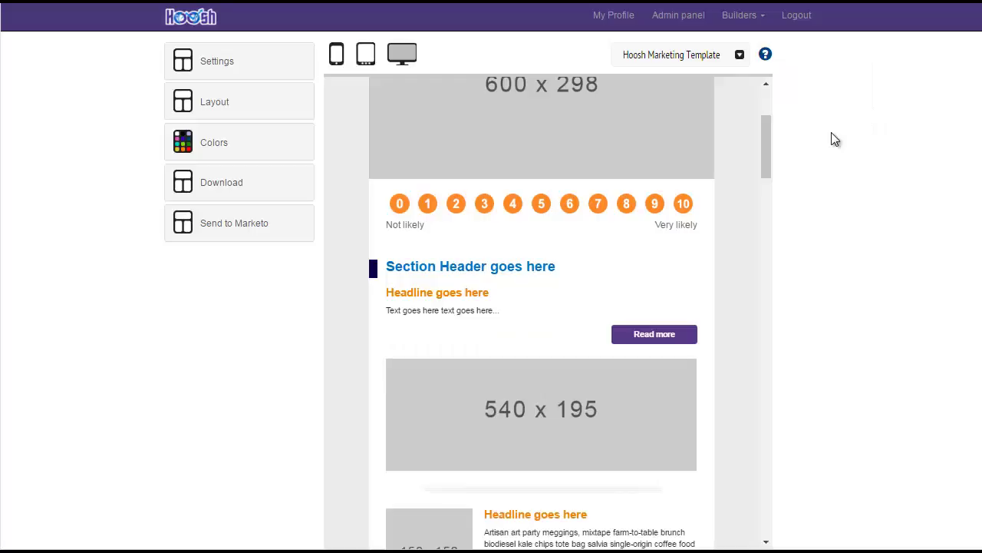
- Remove the Read more button and copy the hoosh_banner.jpg URL from Marketo
left_click(686, 338)
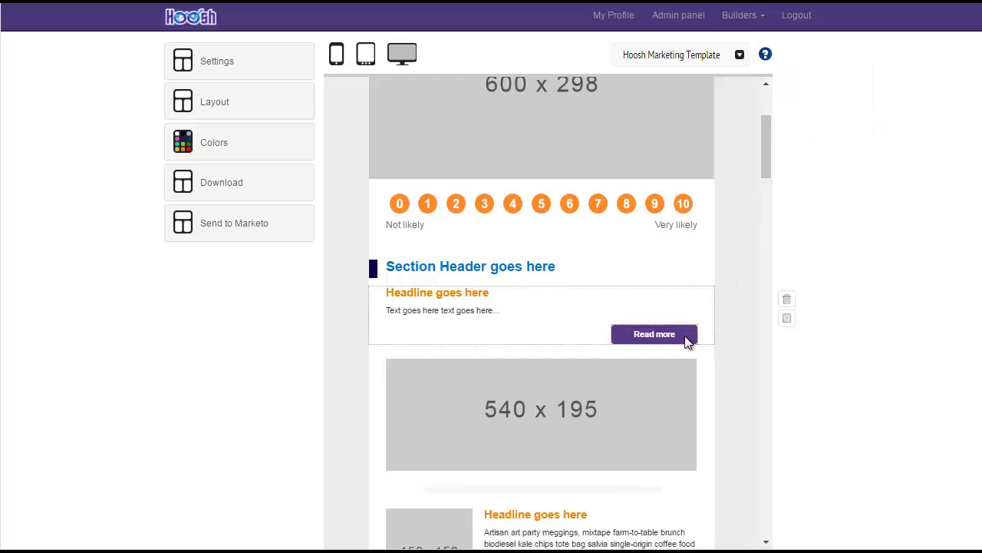
left_click(786, 299)
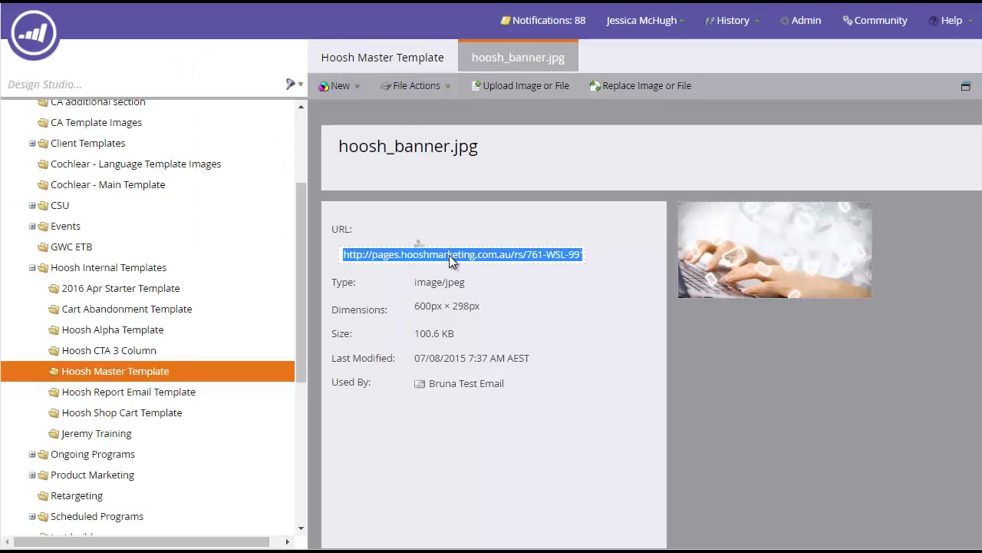
right_click(451, 257)
left_click(487, 266)
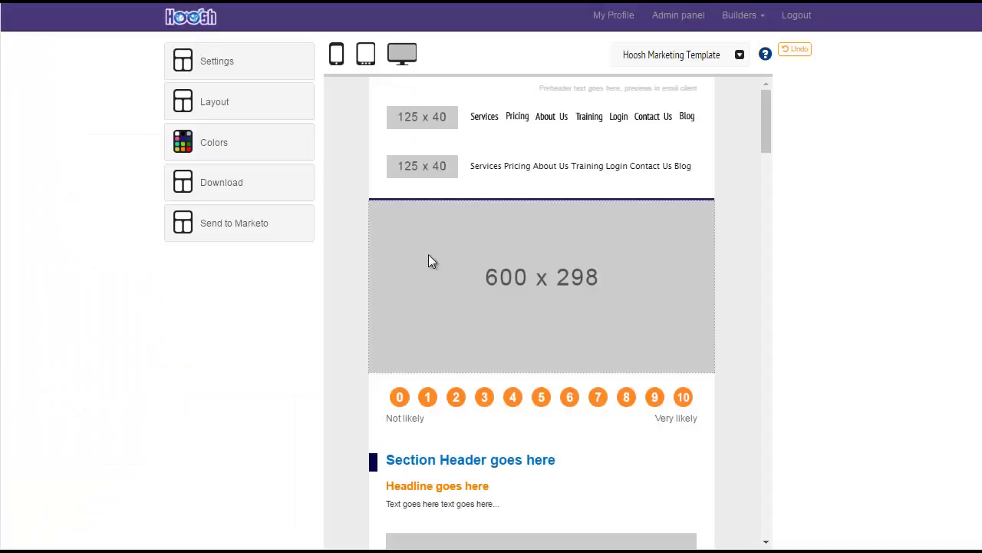
- Set the 600x298 banner's image source to the copied hoosh_banner.jpg URL and save
left_click(545, 278)
left_click(834, 61)
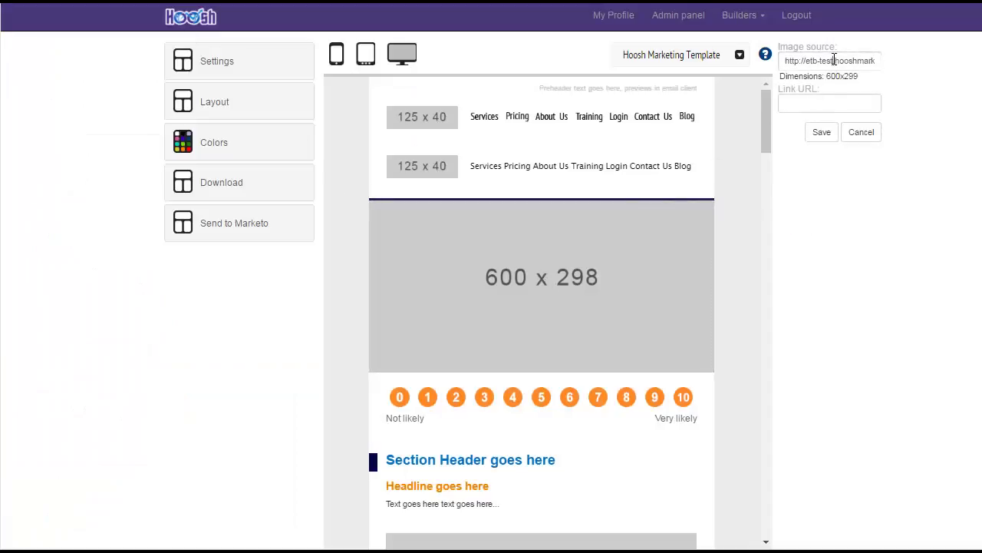
key("ctrl+a")
key("ctrl+v")
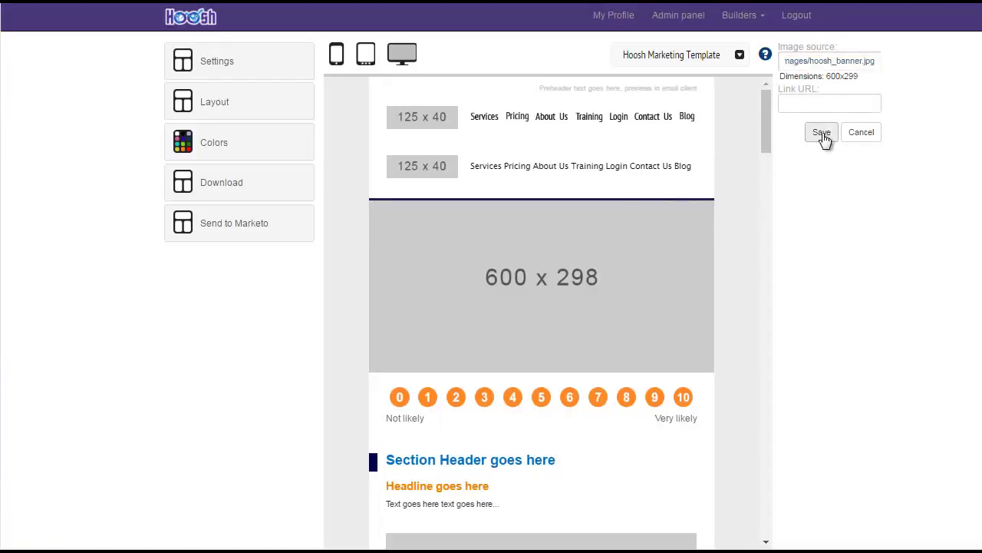
left_click(822, 135)
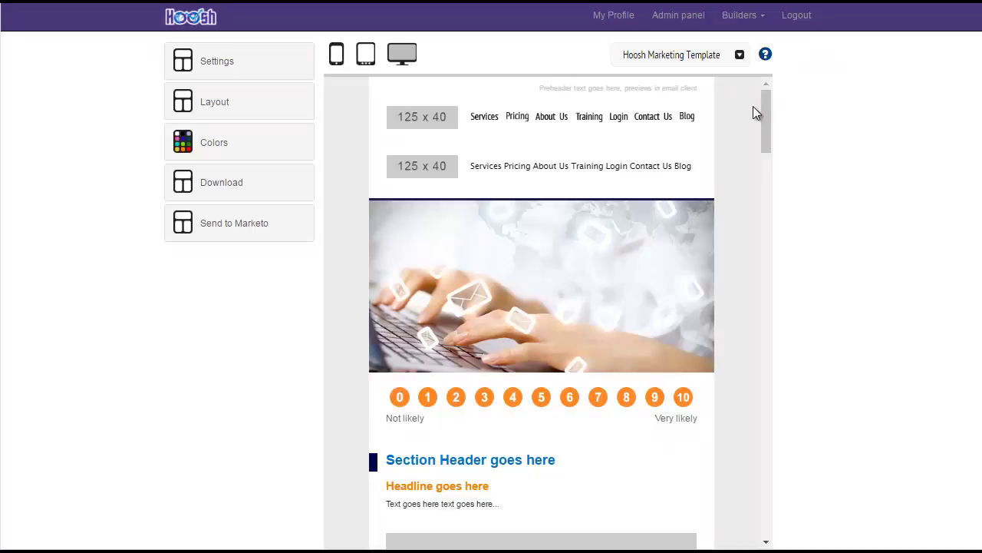
left_click_drag(767, 111, 769, 146)
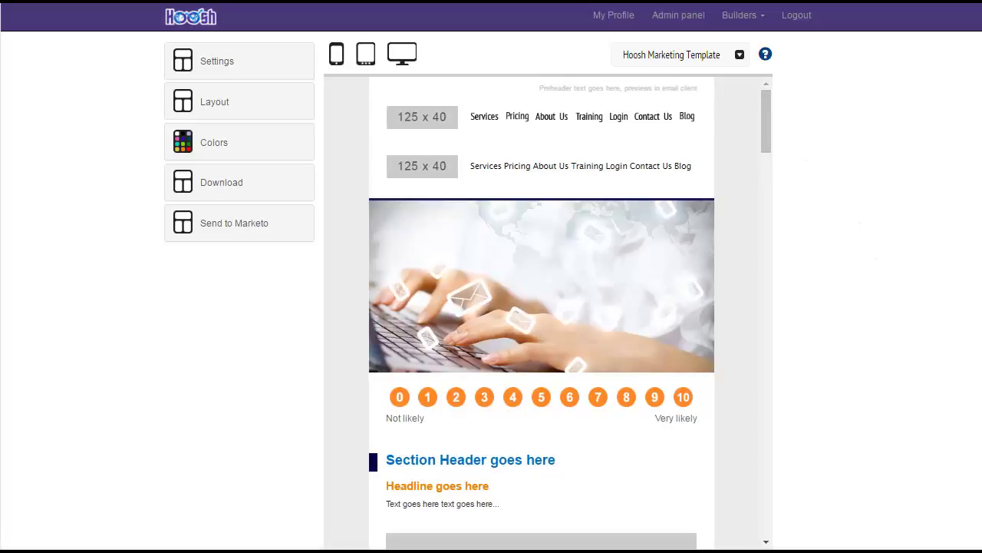
- Download the template as a zip and open its test.html from the archive
left_click_drag(764, 117, 768, 173)
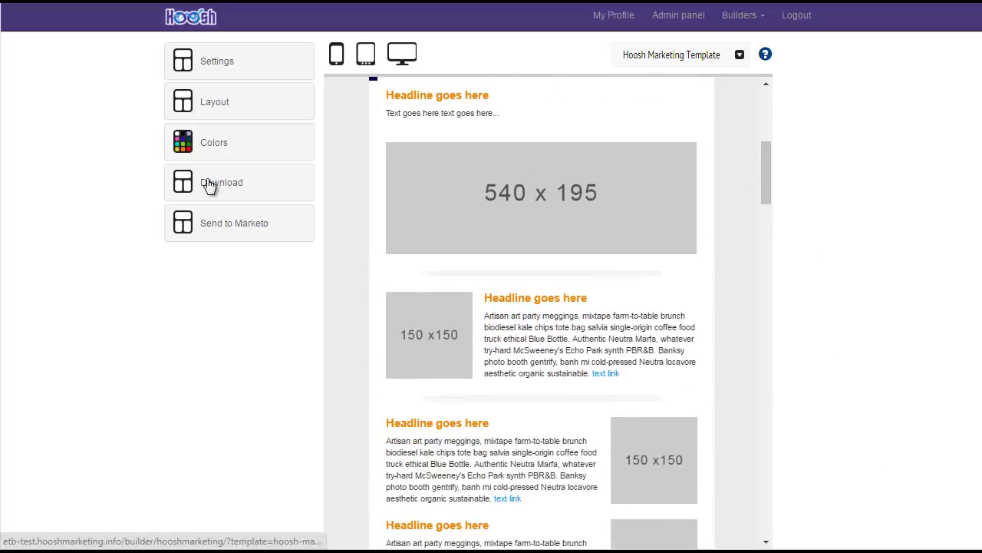
left_click(208, 187)
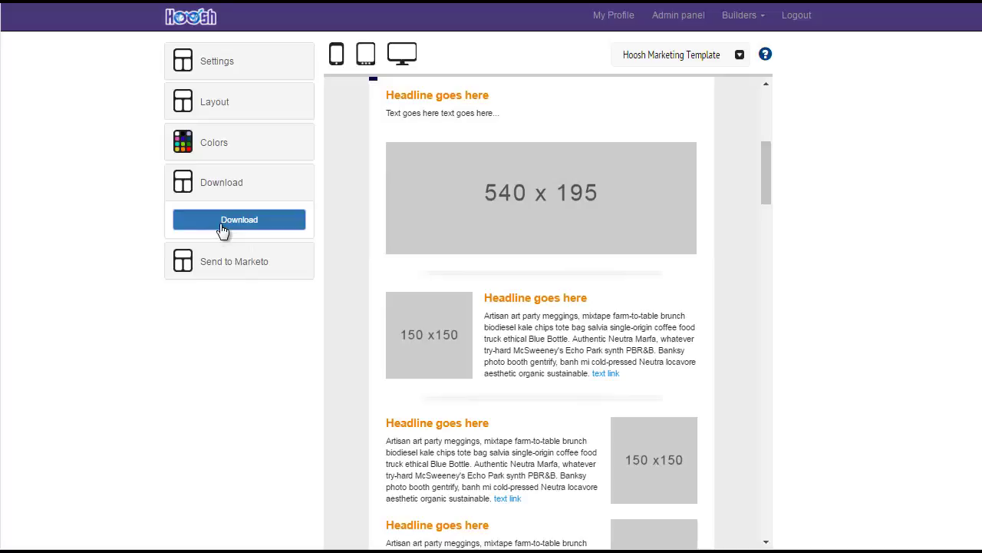
left_click(220, 224)
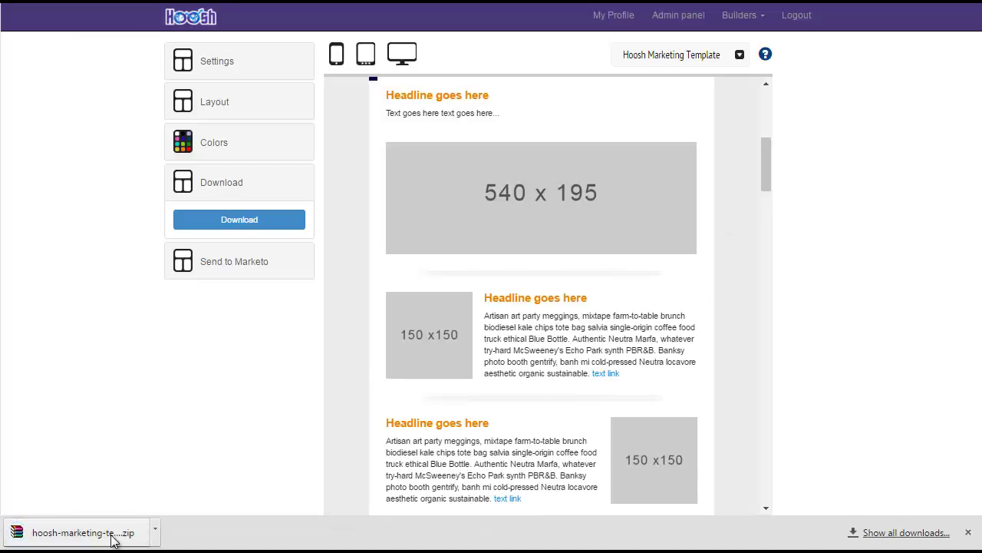
left_click(116, 528)
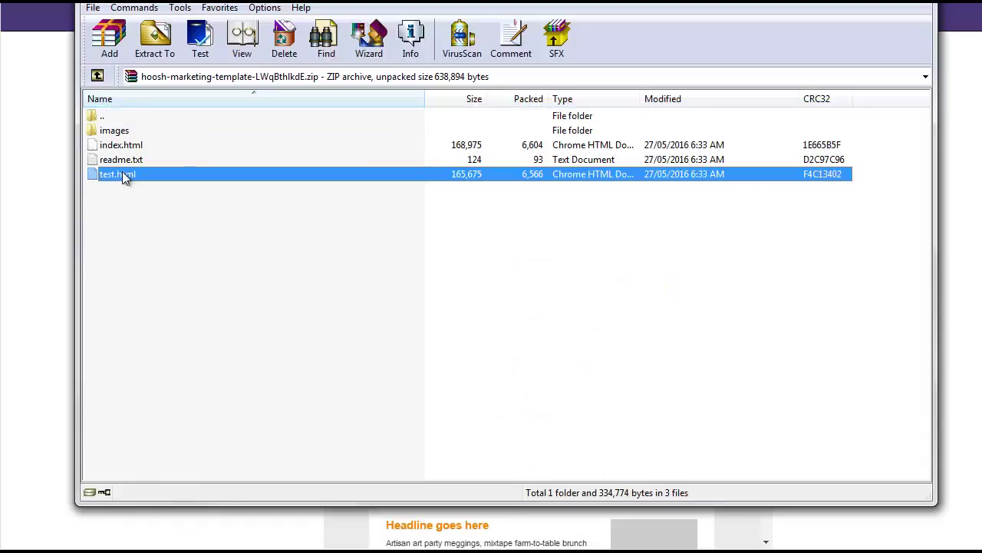
left_click_drag(122, 171, 118, 140)
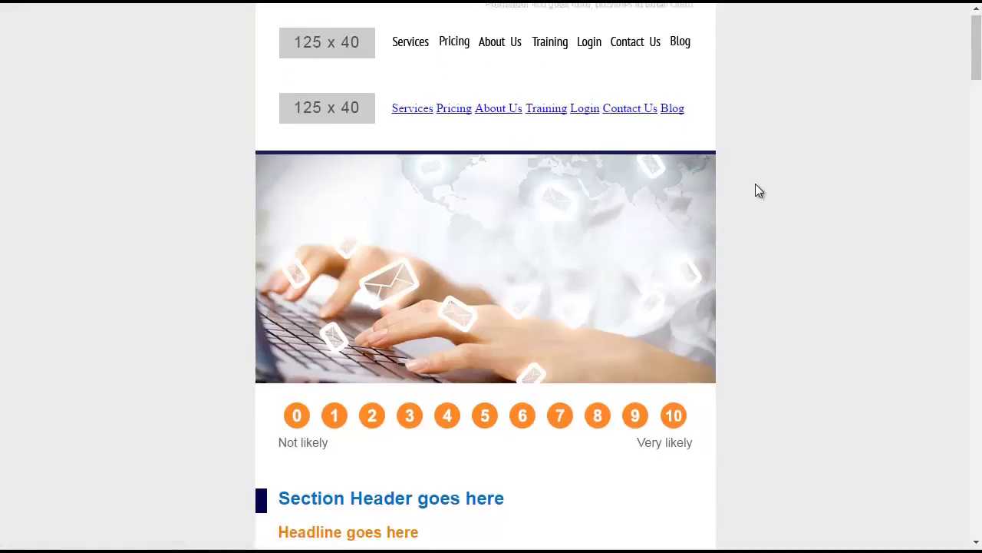
- Select the entire HTML source of the exported template in Chrome
scroll(756, 185, "down", 3)
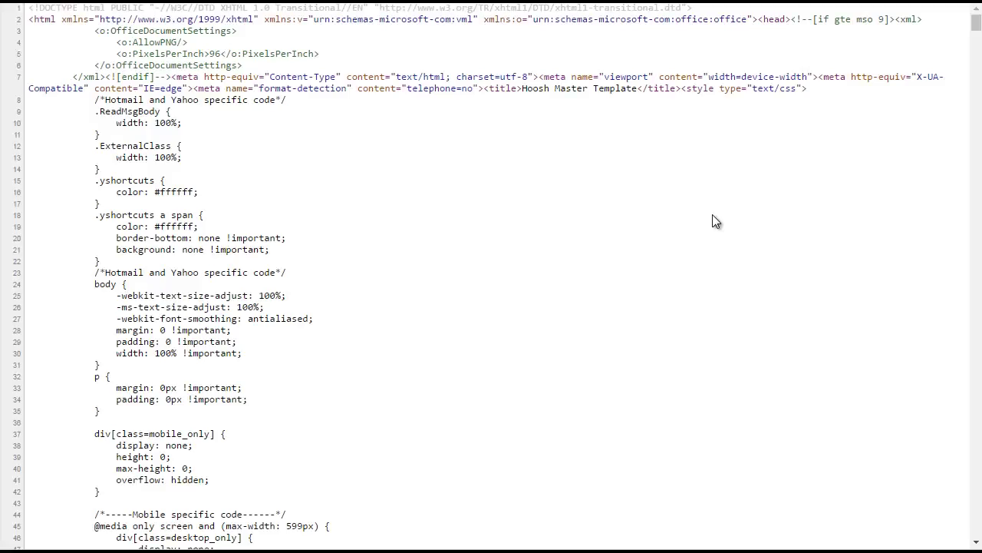
key("ctrl+a")
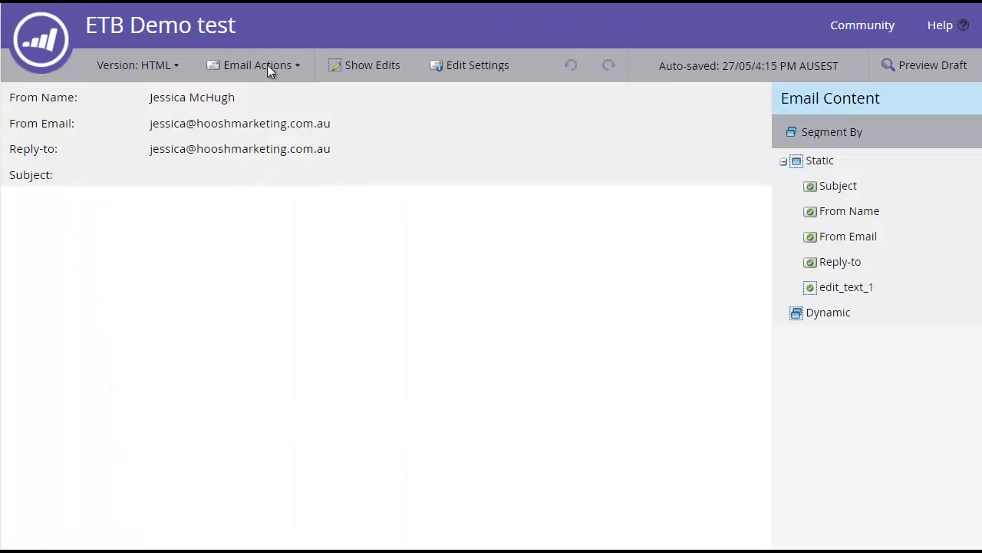
- Replace the ETB Demo test email's HTML with the pasted template code and save
left_click(267, 66)
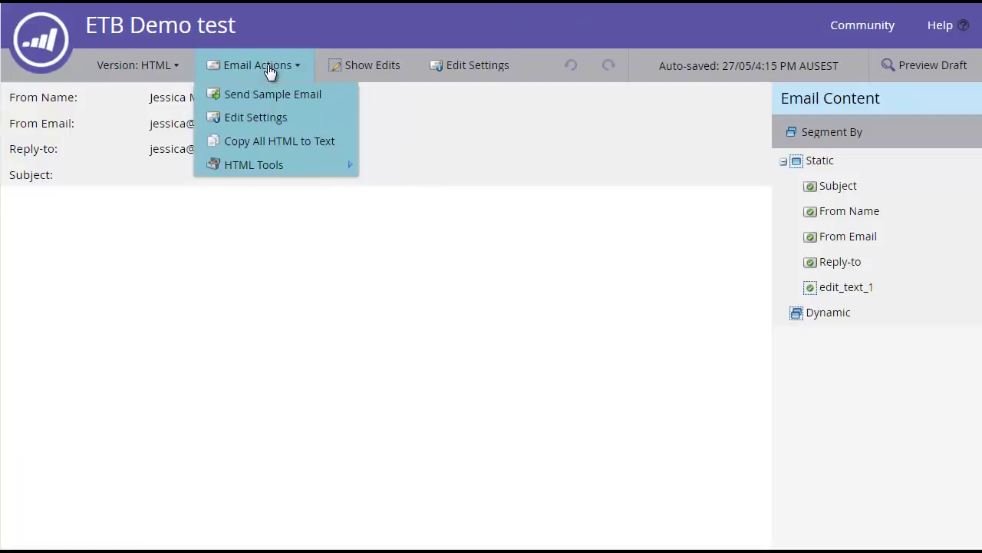
mouse_move(254, 165)
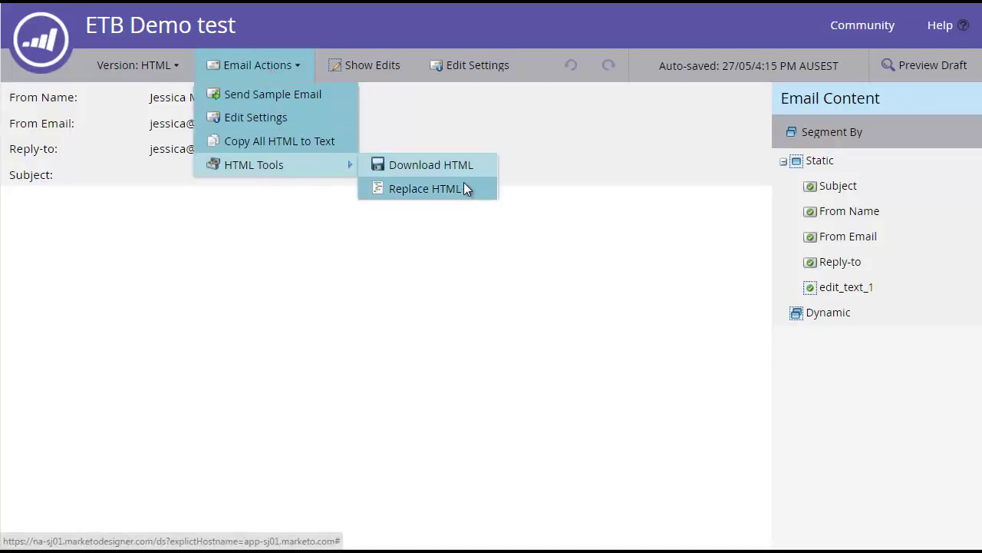
left_click(465, 187)
key("ctrl+v")
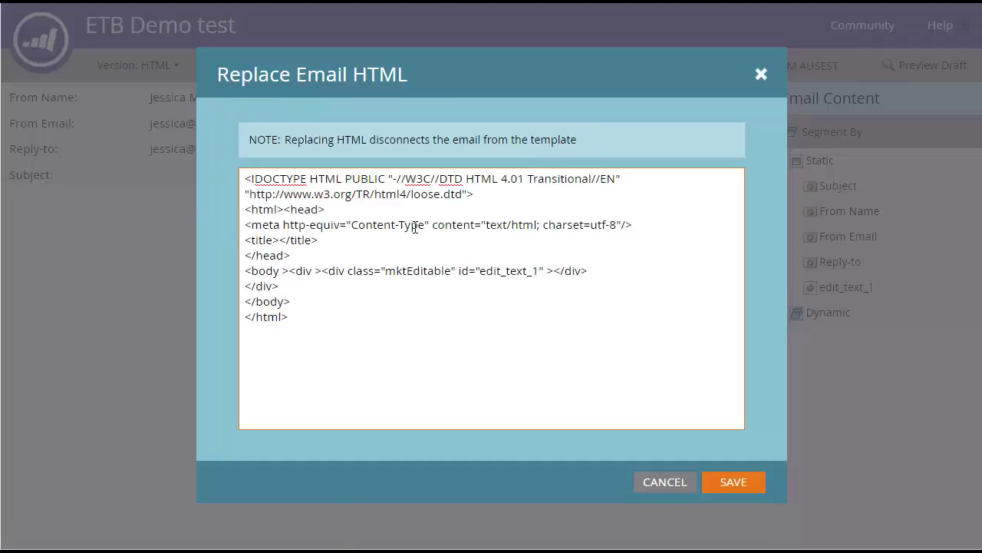
key("ctrl+a")
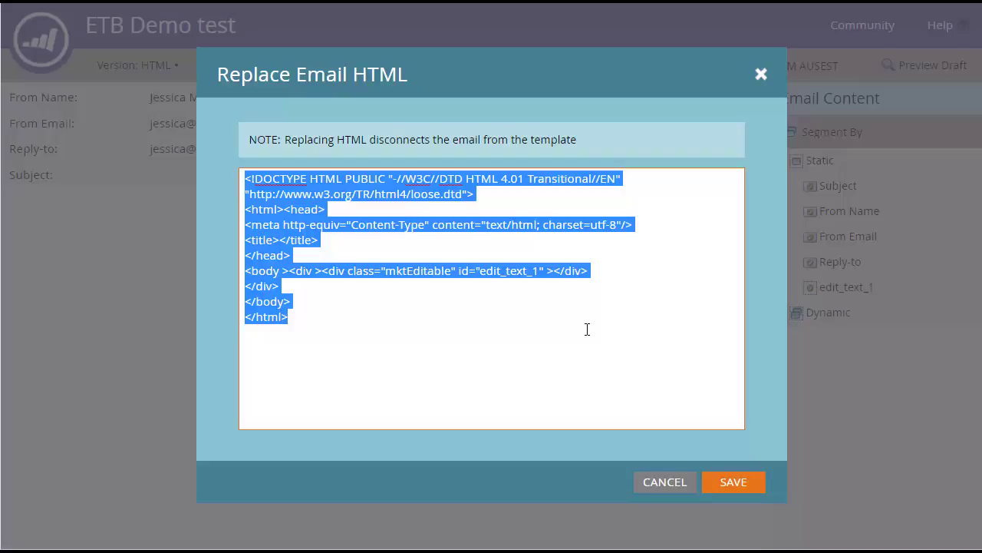
key("ctrl+v")
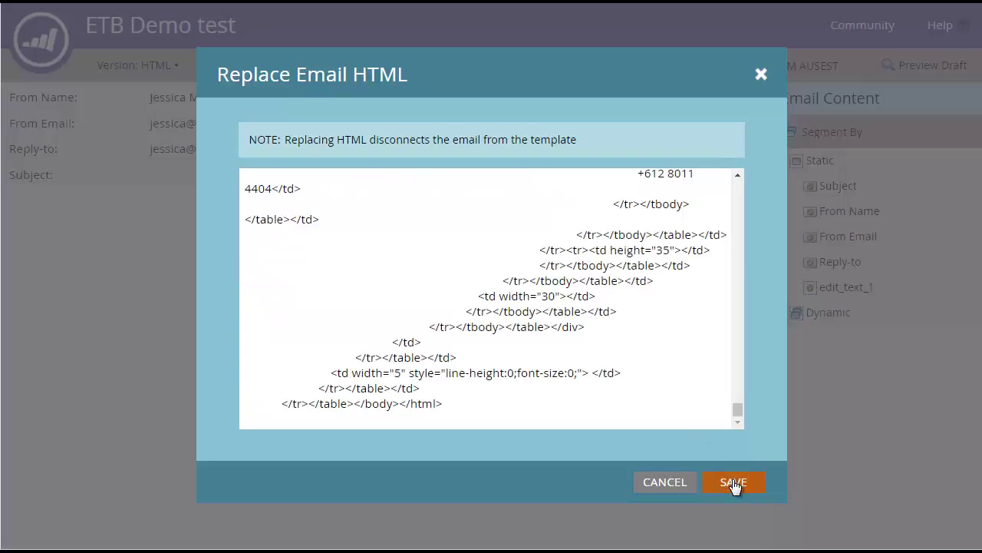
left_click(734, 482)
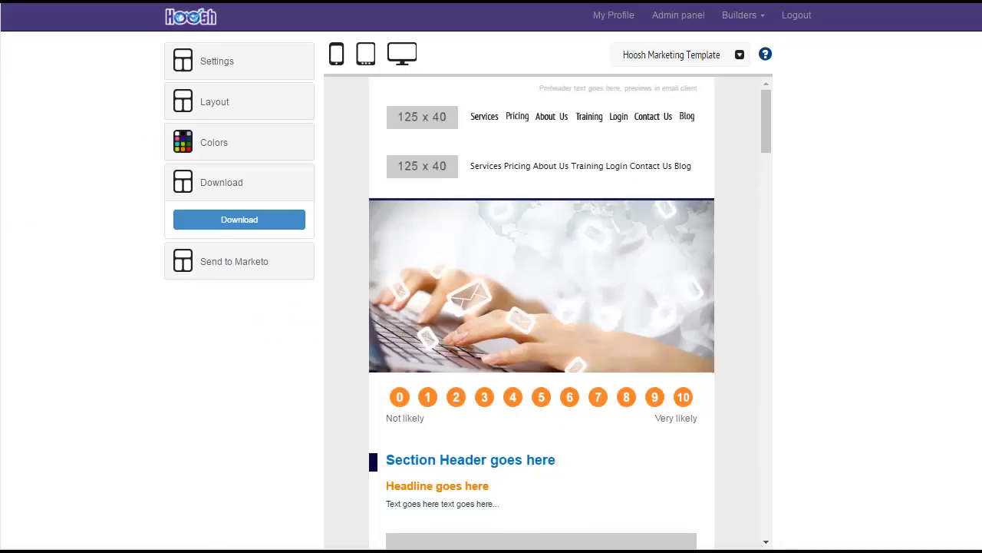
- Send the template to Marketo with Create Email under the ETB Email Demo program
left_click(230, 264)
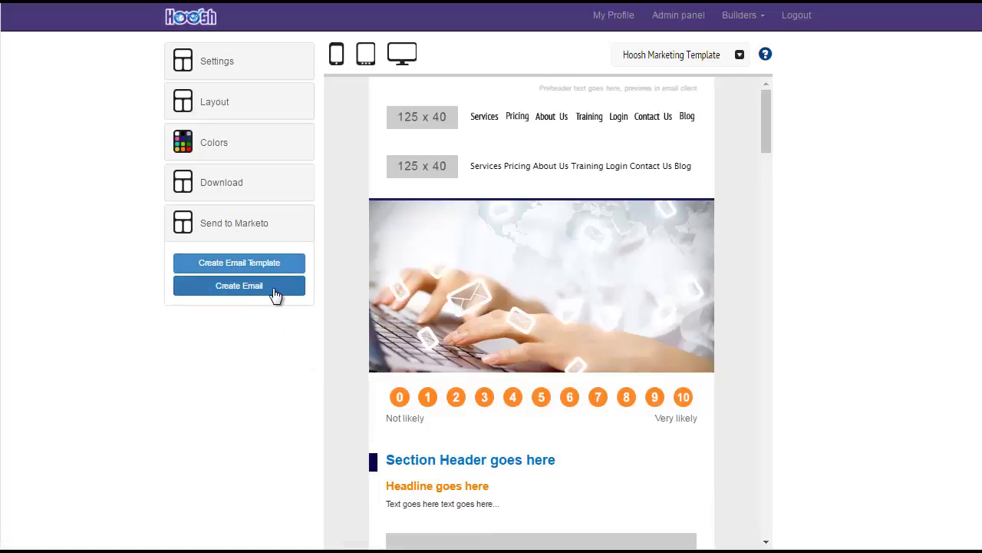
left_click(262, 290)
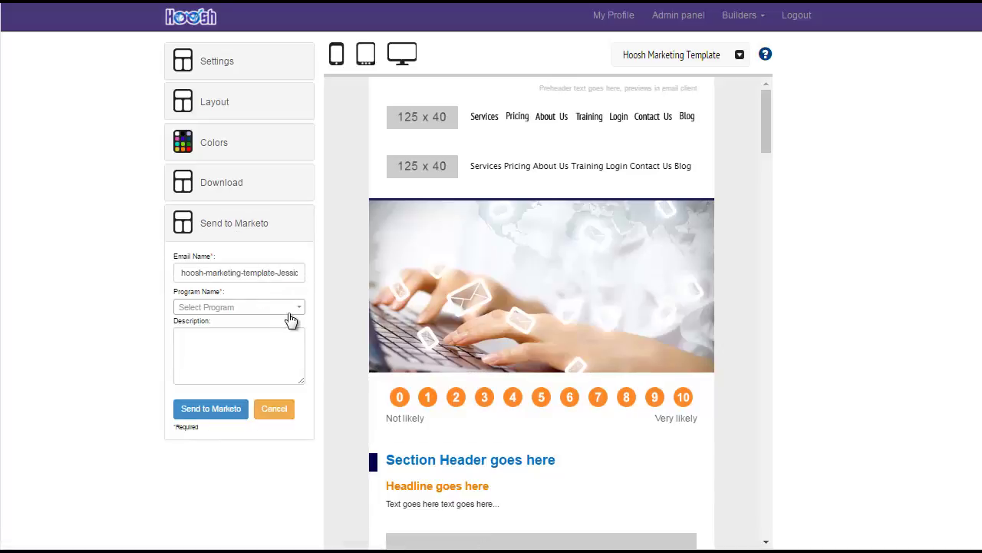
left_click(292, 312)
mouse_move(299, 363)
left_mouse_down()
mouse_move(300, 420)
mouse_move(291, 393)
left_mouse_up()
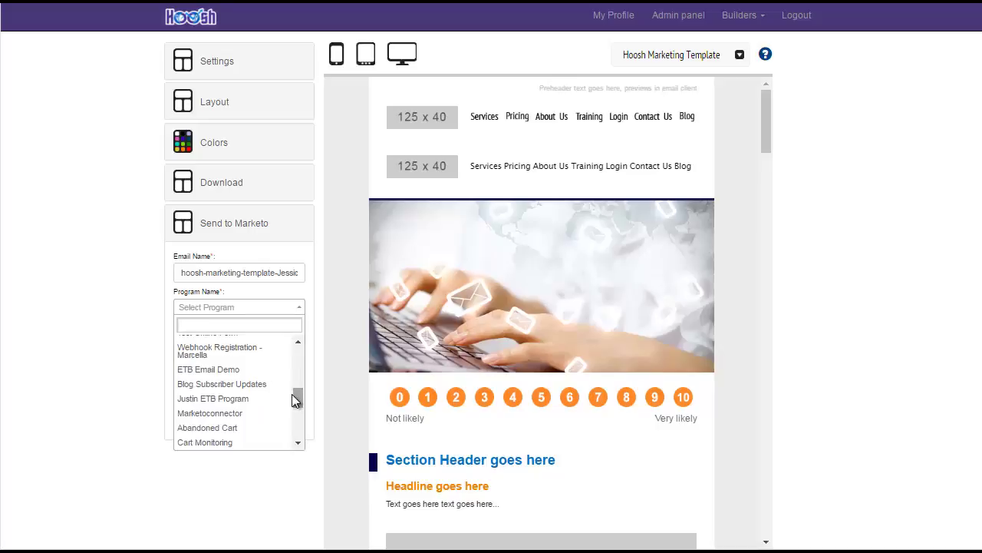
left_click(230, 370)
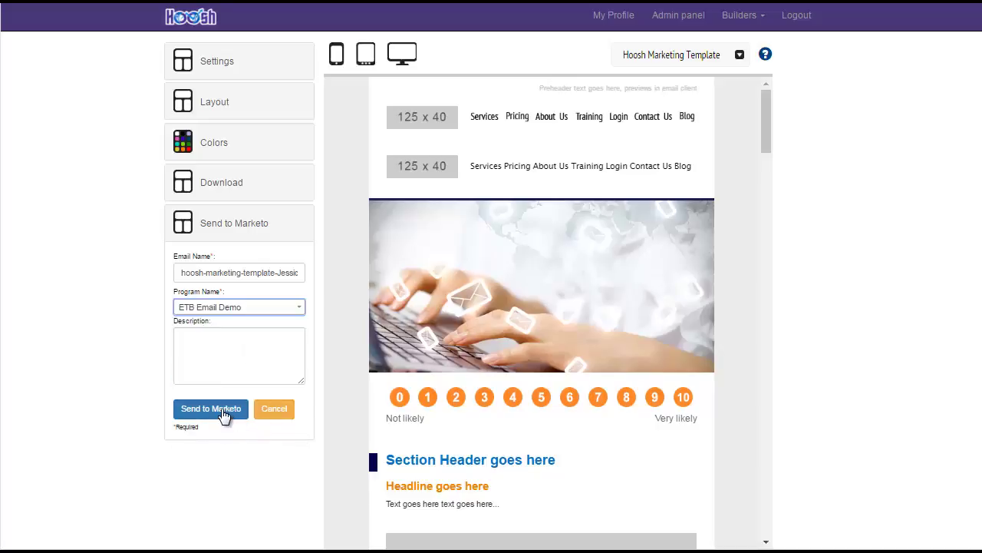
left_click(223, 414)
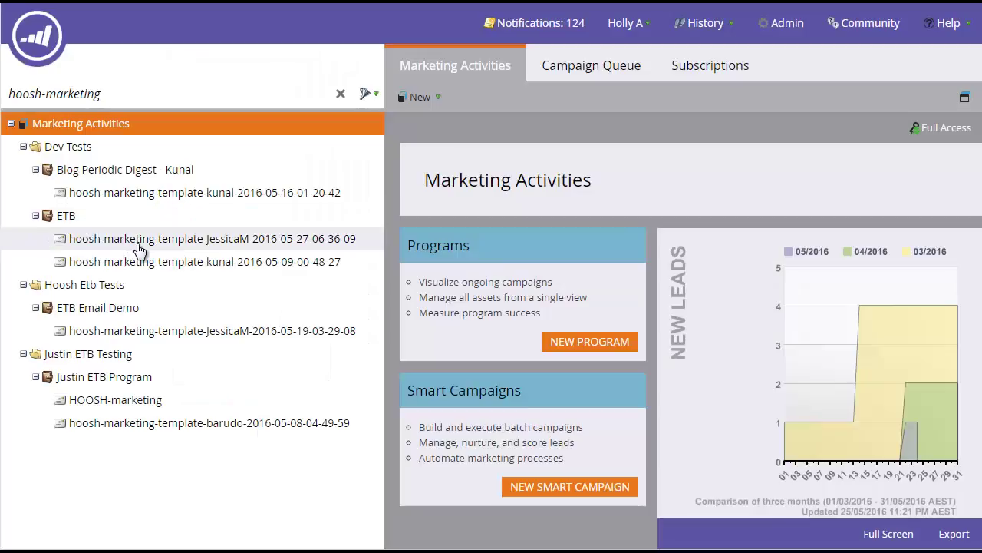
- Preview the hoosh-marketing-template email, scrolling through its keyboard banner, rating scale and articles
right_click(138, 246)
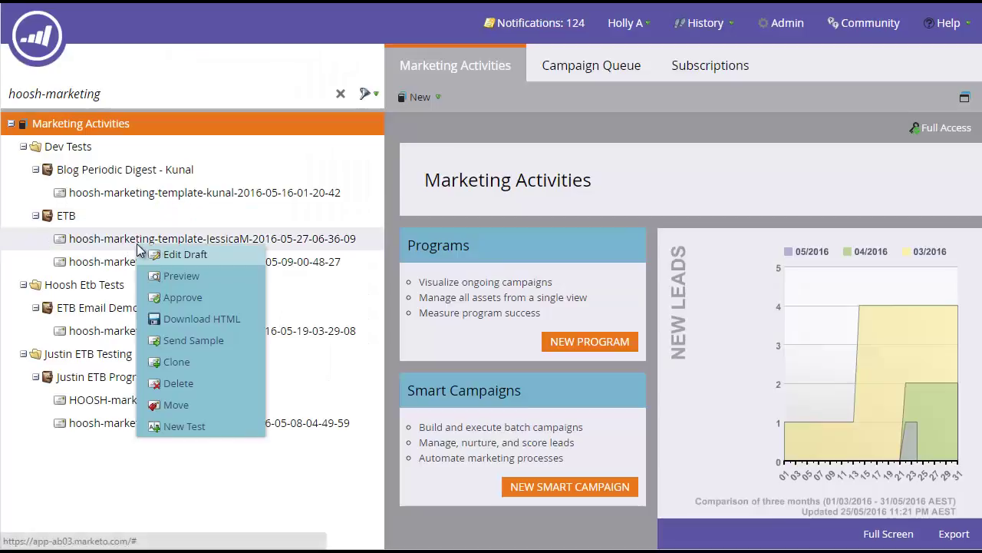
left_click(171, 275)
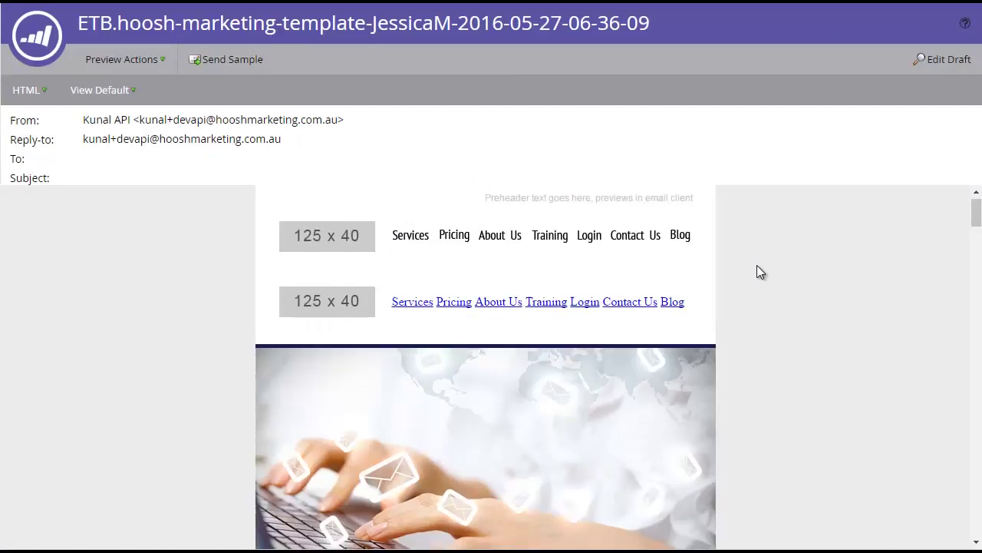
scroll(756, 265, "down", 5)
scroll(757, 265, "down", 3)
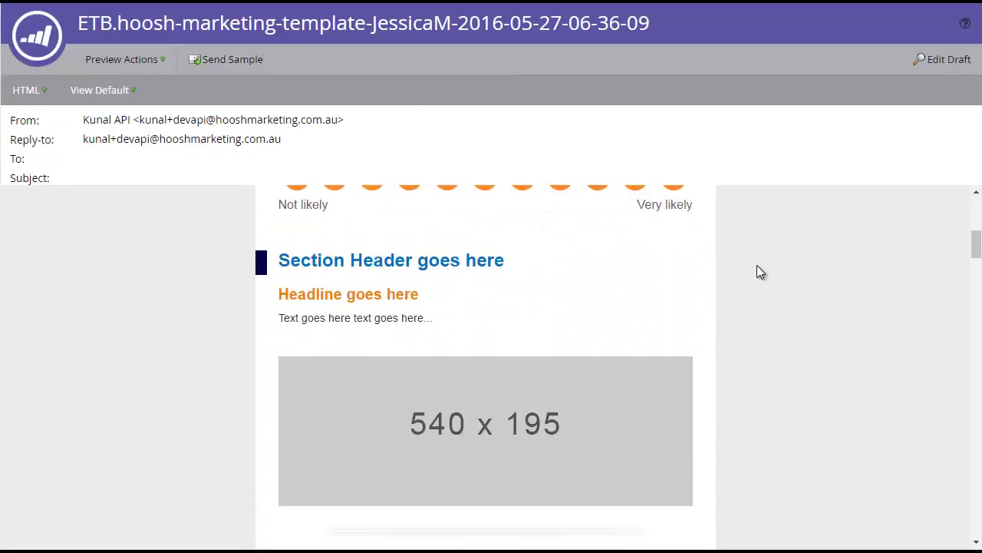
scroll(756, 266, "down", 5)
scroll(757, 265, "down", 2)
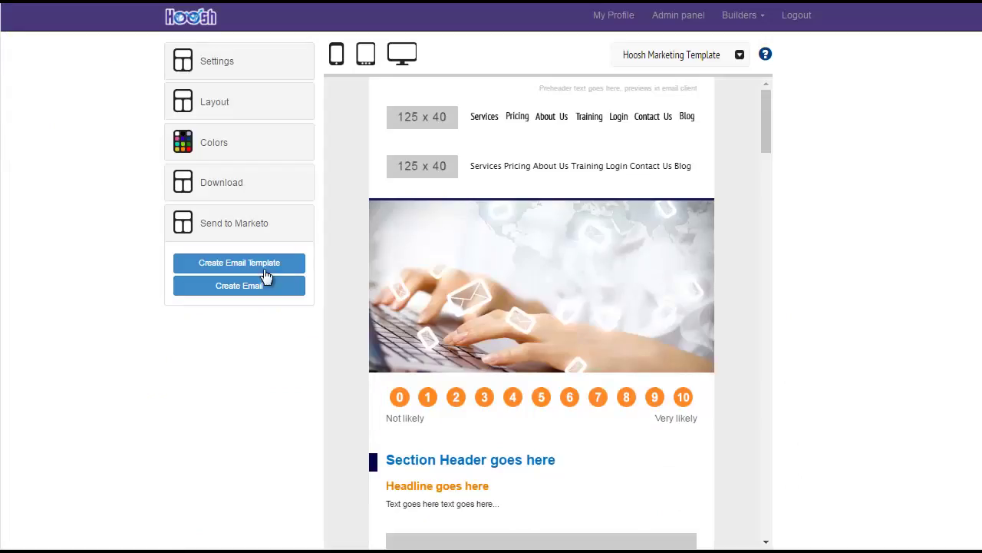
- Send the design to Marketo as an email template in the ETB - Templates Test folder
left_click(265, 269)
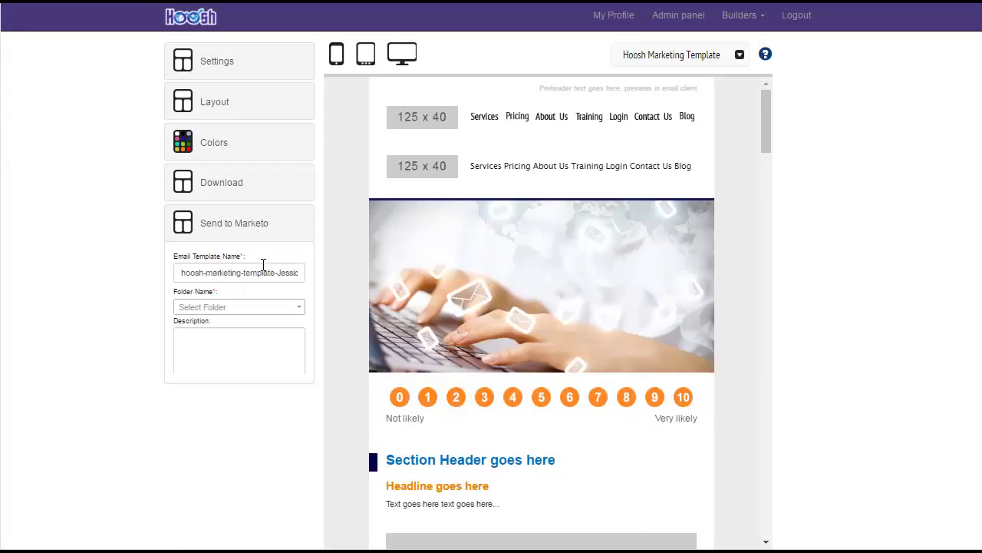
left_click(293, 310)
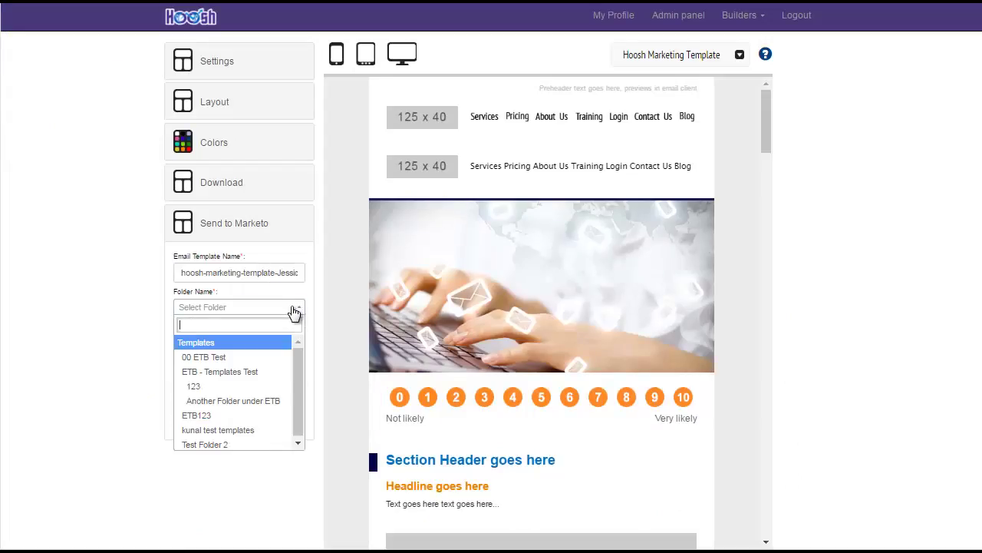
left_click(258, 372)
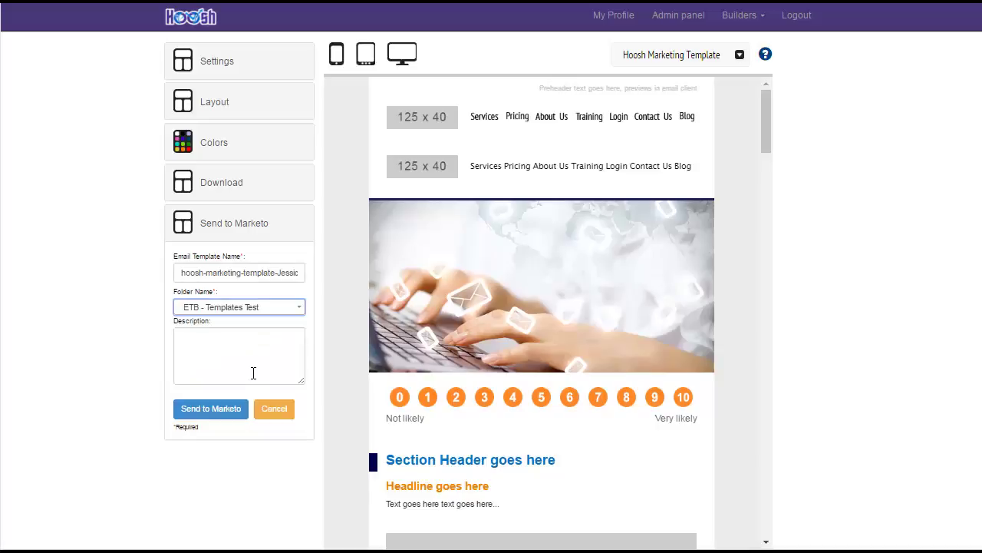
left_click(231, 413)
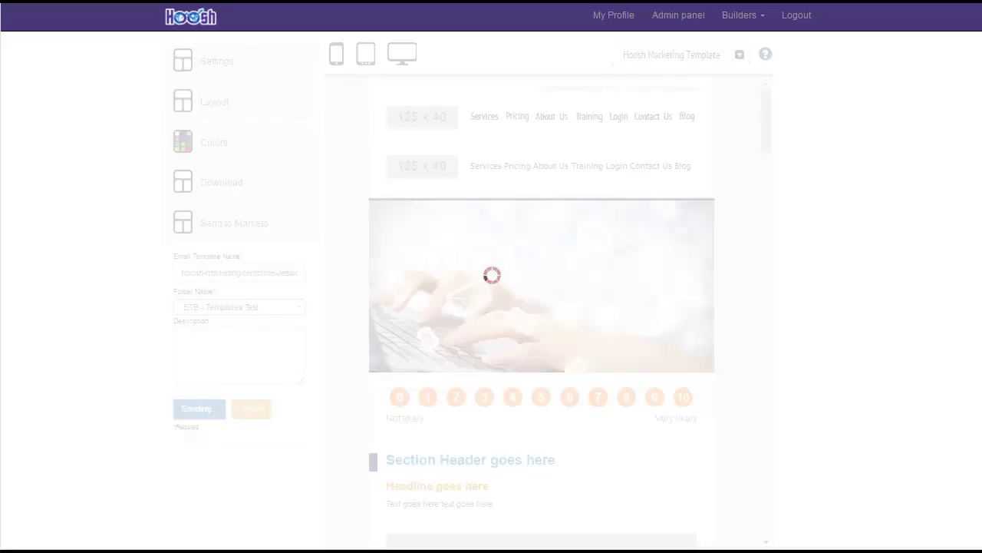